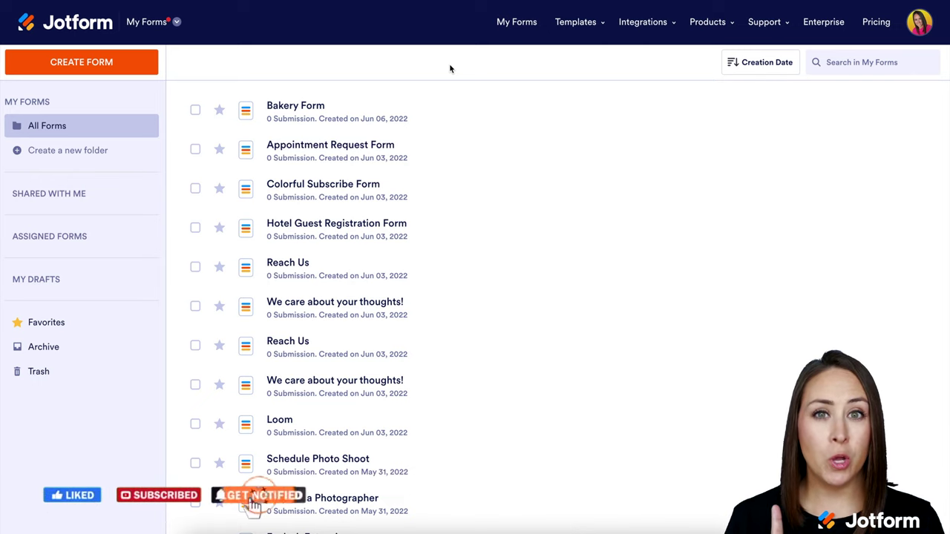
Use the header's product switcher to go from My Forms to My Apps
left_click(174, 23)
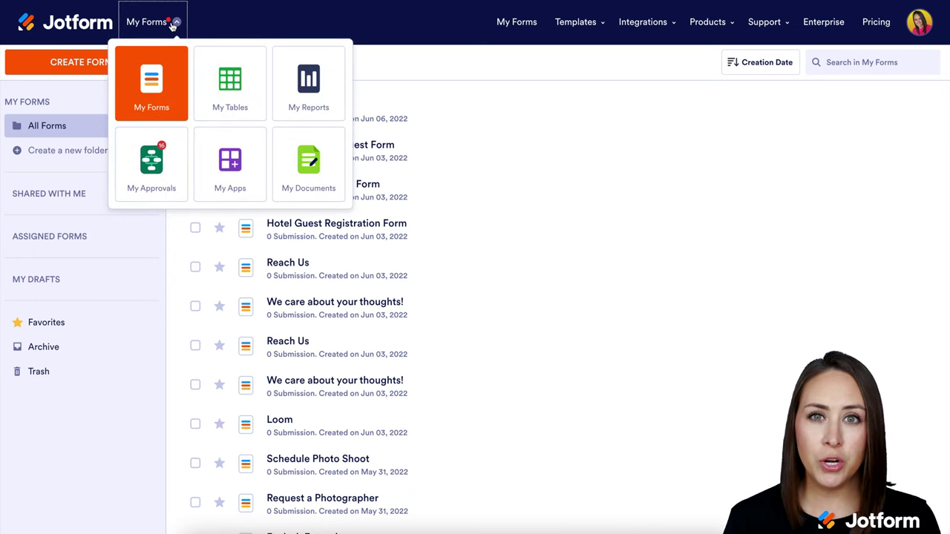
left_click(229, 163)
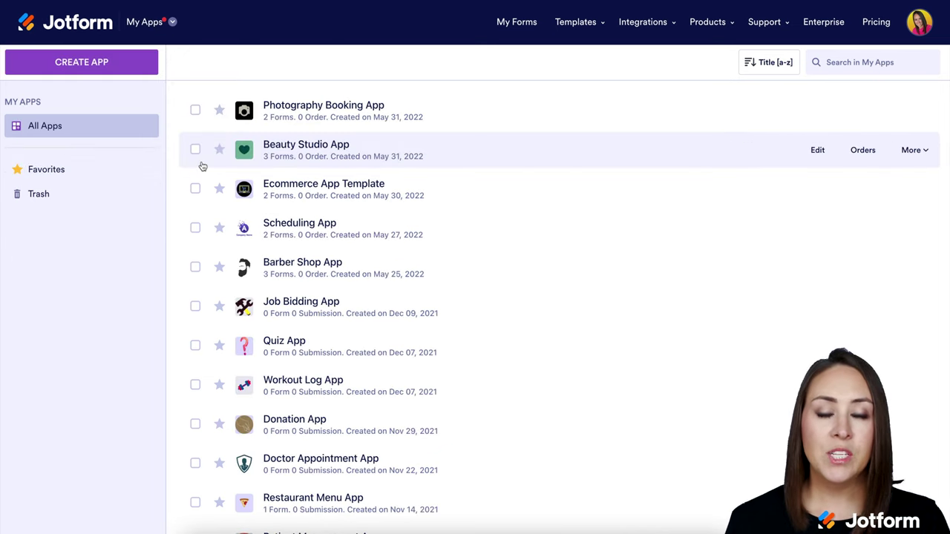
Create a new app from the Bakery App template found by searching 'bakery'
left_click(114, 64)
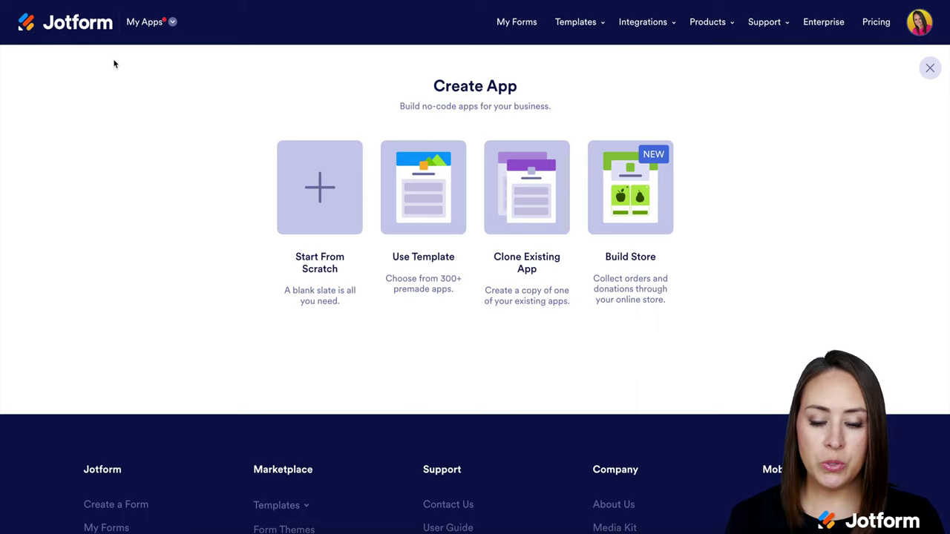
left_click(431, 202)
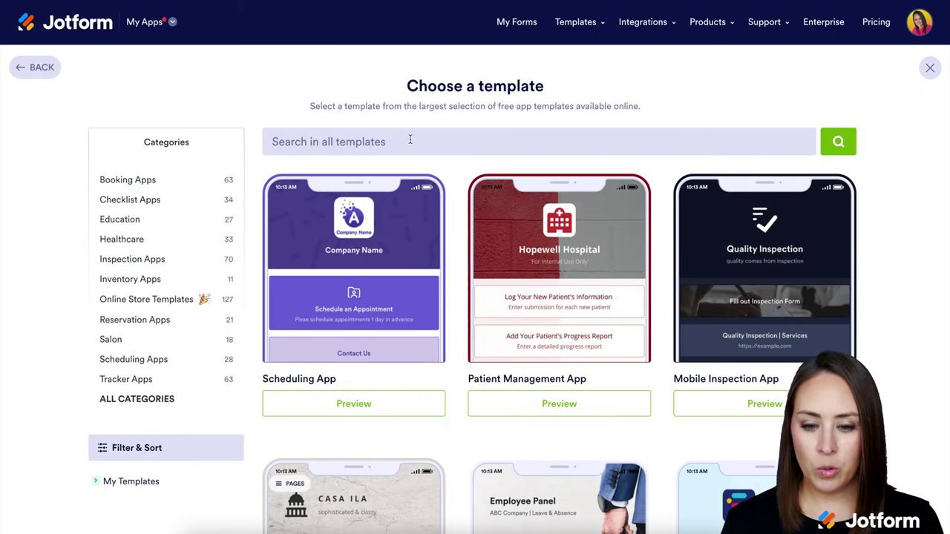
left_click(409, 141)
type("bakery")
key("Return")
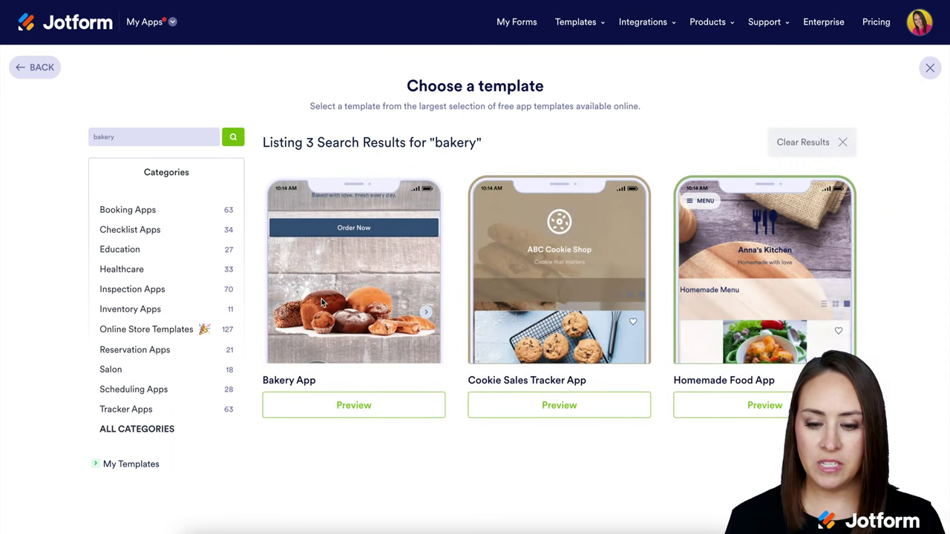
left_click(322, 300)
left_click(846, 27)
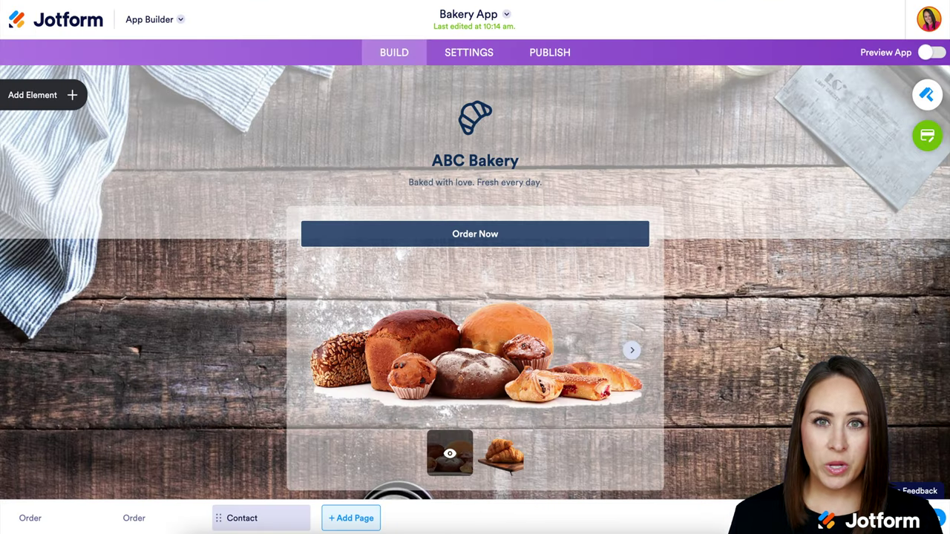
Scroll through the Bakery App pages, reviewing products from Bread $10.00 to 8" Round Cake $49.00
scroll(475, 282, "down", 2)
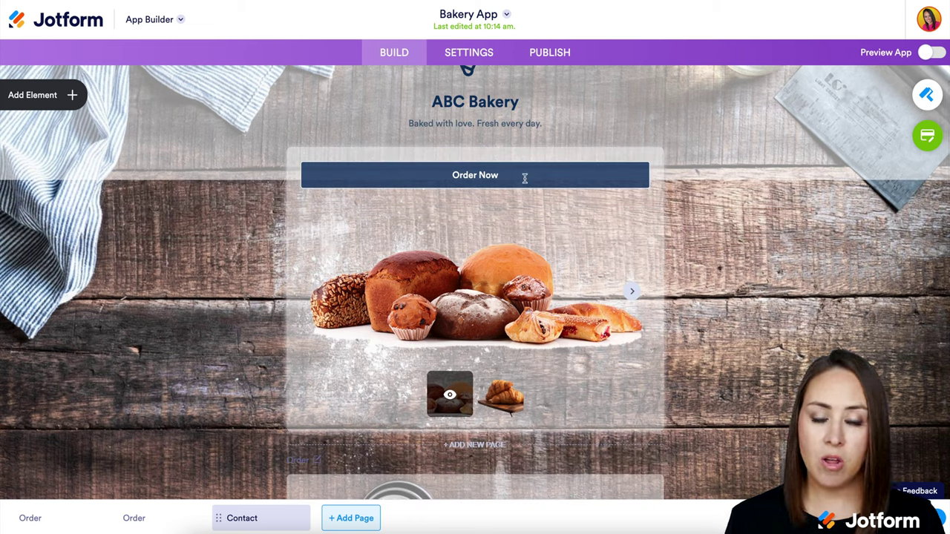
scroll(525, 178, "down", 10)
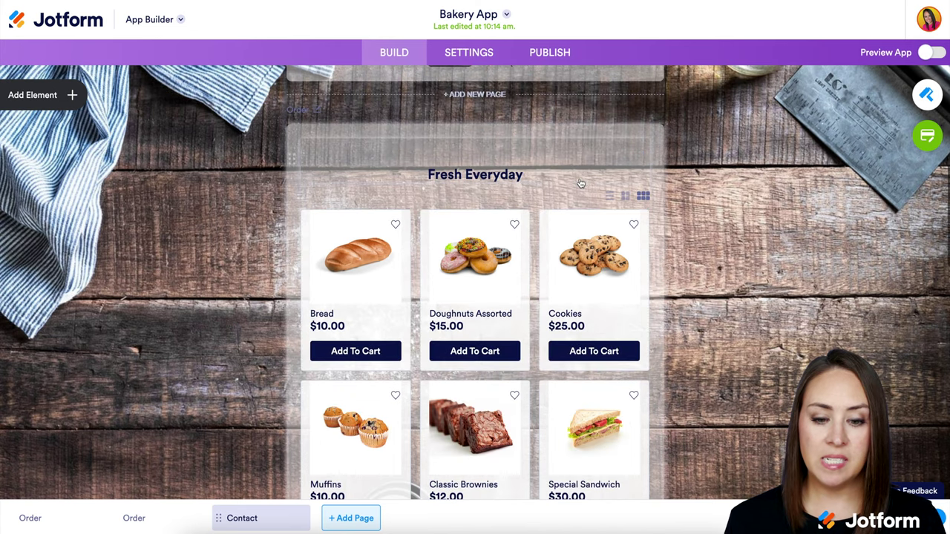
scroll(608, 223, "down", 2)
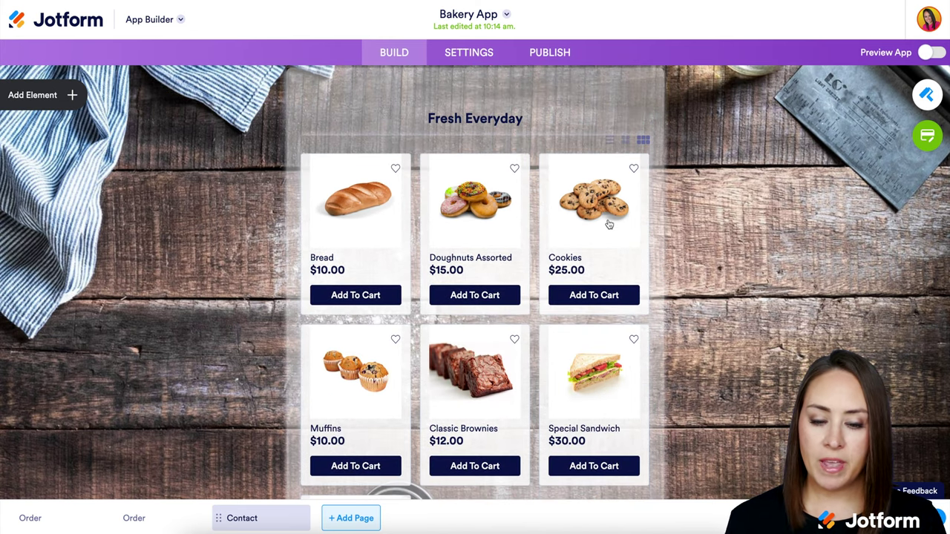
scroll(583, 243, "down", 11)
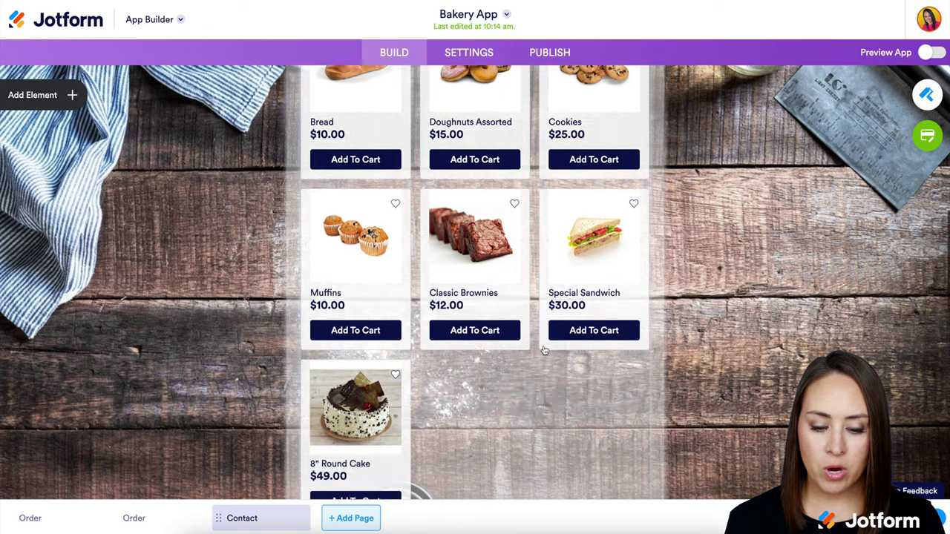
scroll(544, 351, "down", 4)
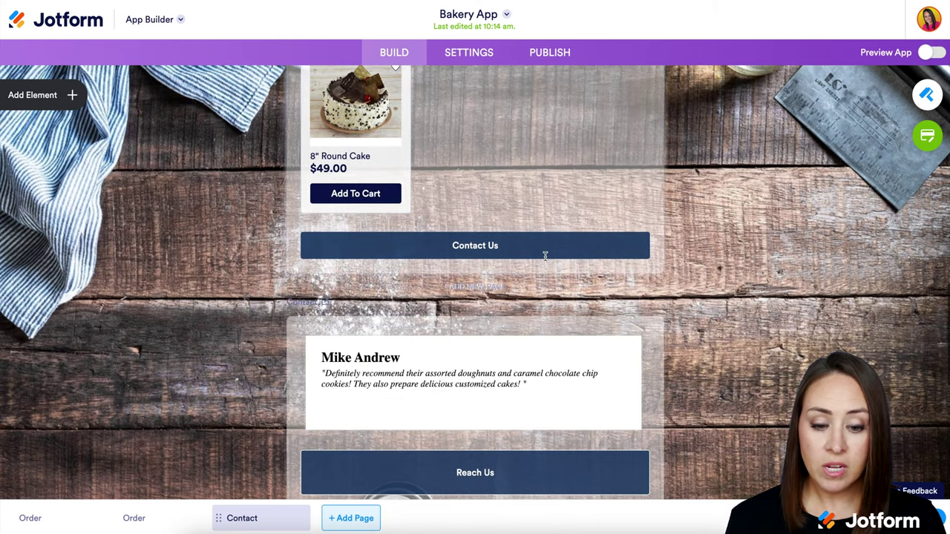
scroll(565, 275, "down", 9)
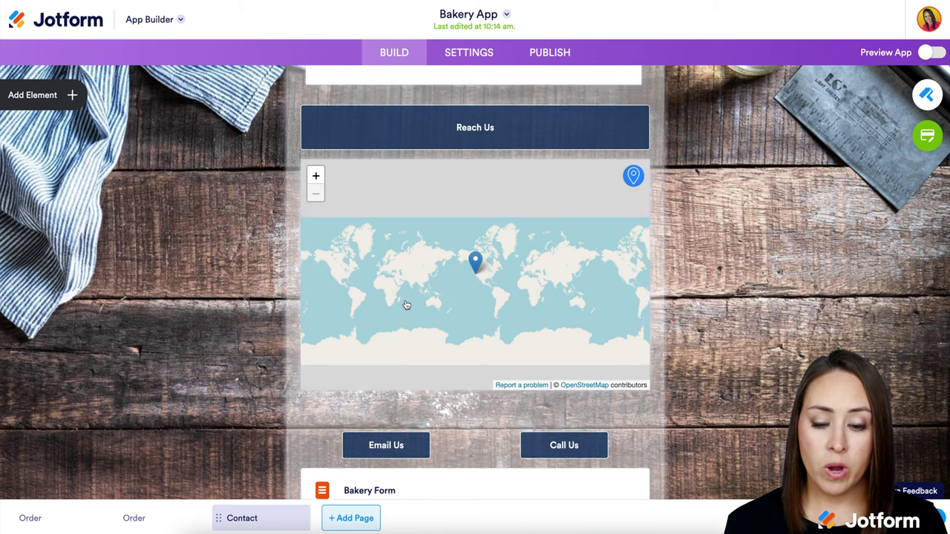
scroll(406, 305, "up", 11)
scroll(406, 305, "up", 14)
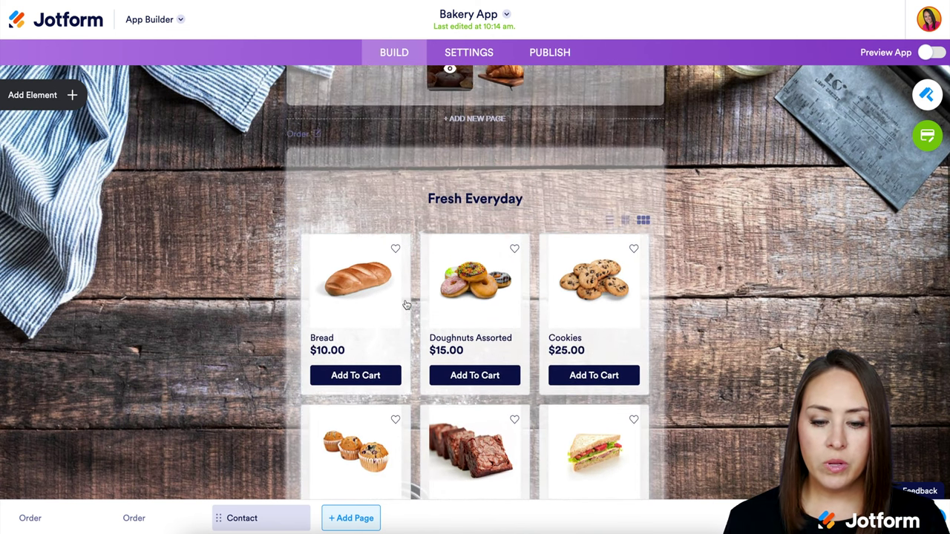
scroll(406, 305, "down", 1)
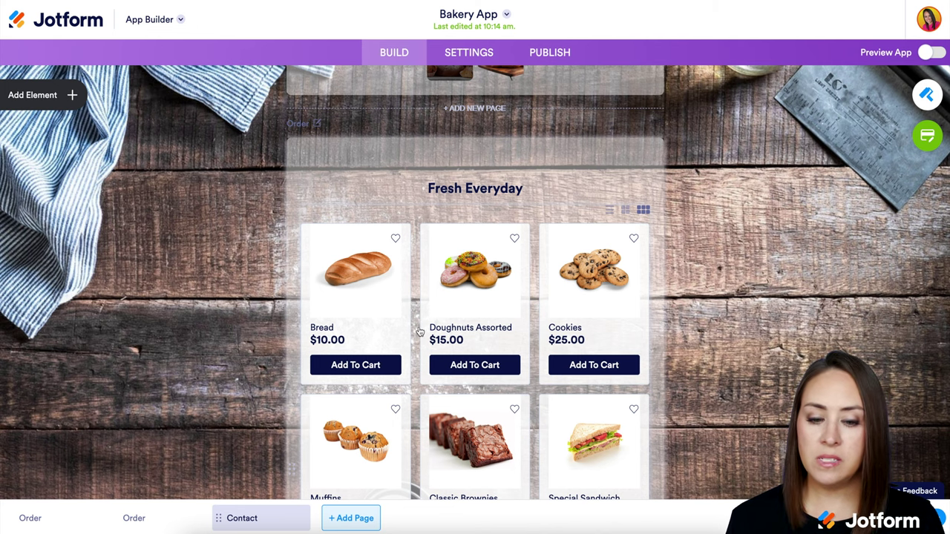
scroll(480, 211, "down", 7)
scroll(480, 211, "down", 1)
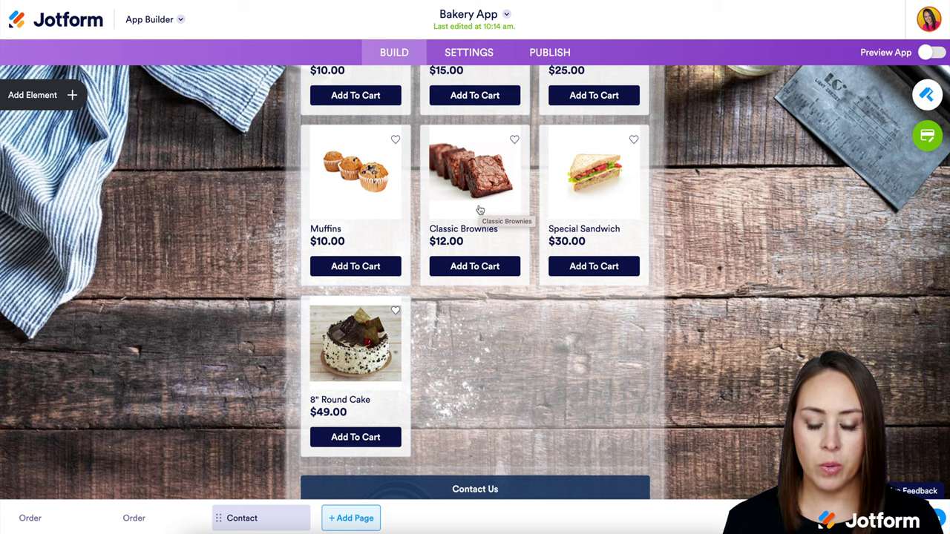
scroll(480, 210, "down", 1)
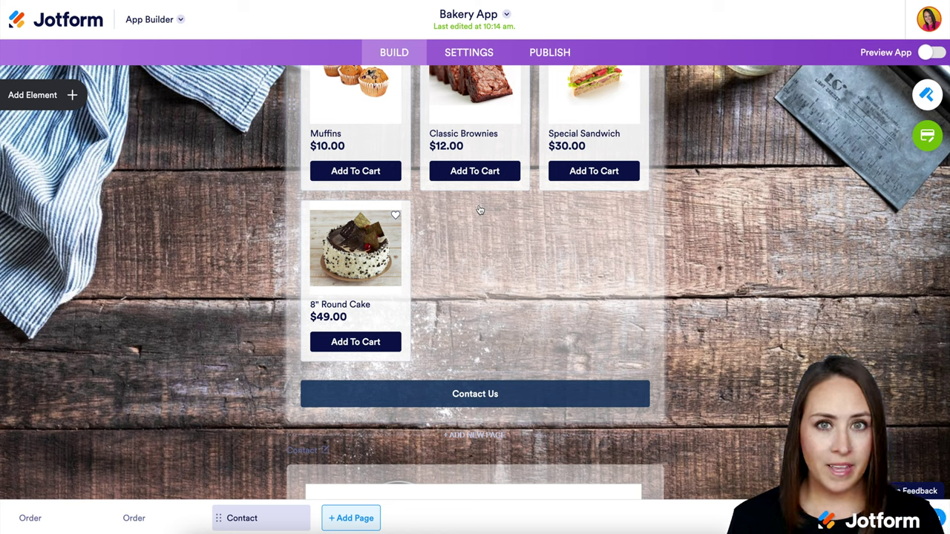
Add a Product List below the 8" Round Cake and open its placeholder product's options
left_click(74, 95)
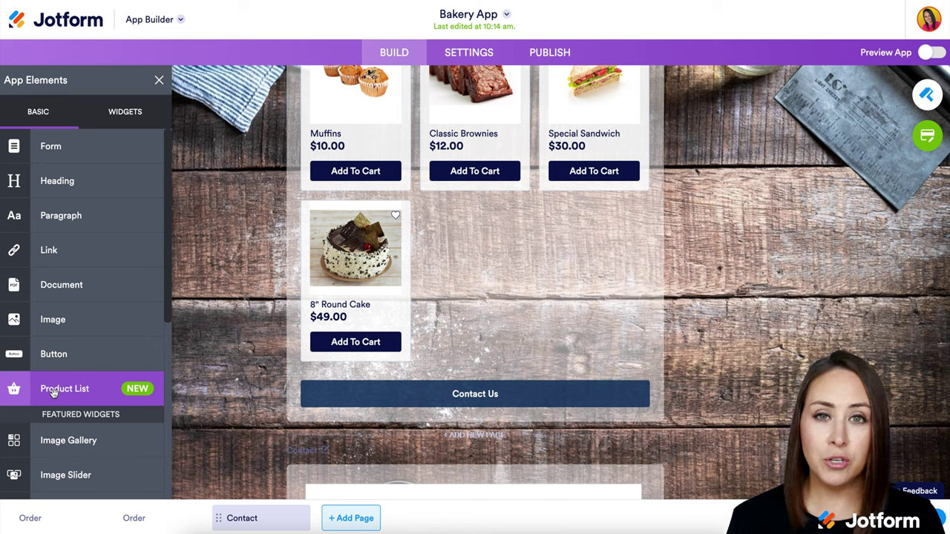
left_click_drag(53, 394, 409, 396)
scroll(409, 395, "down", 1)
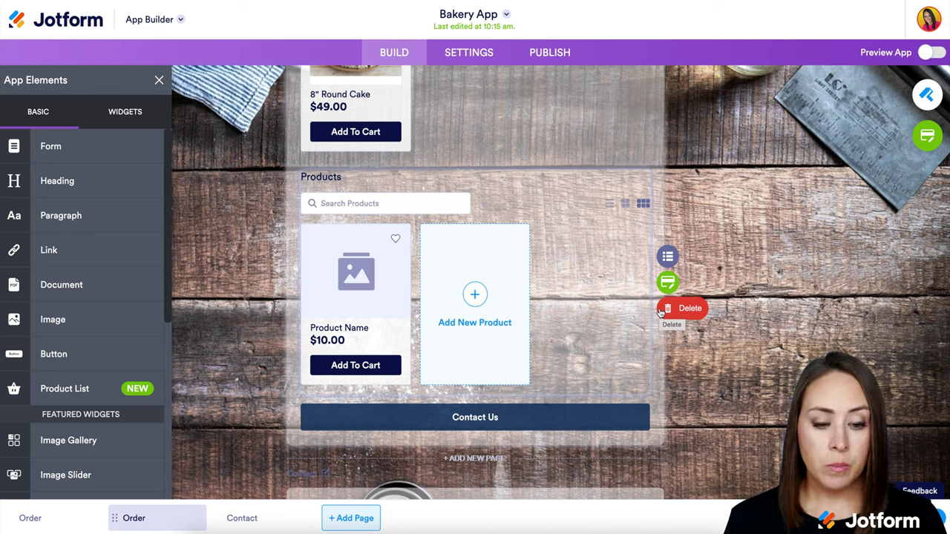
left_click(666, 261)
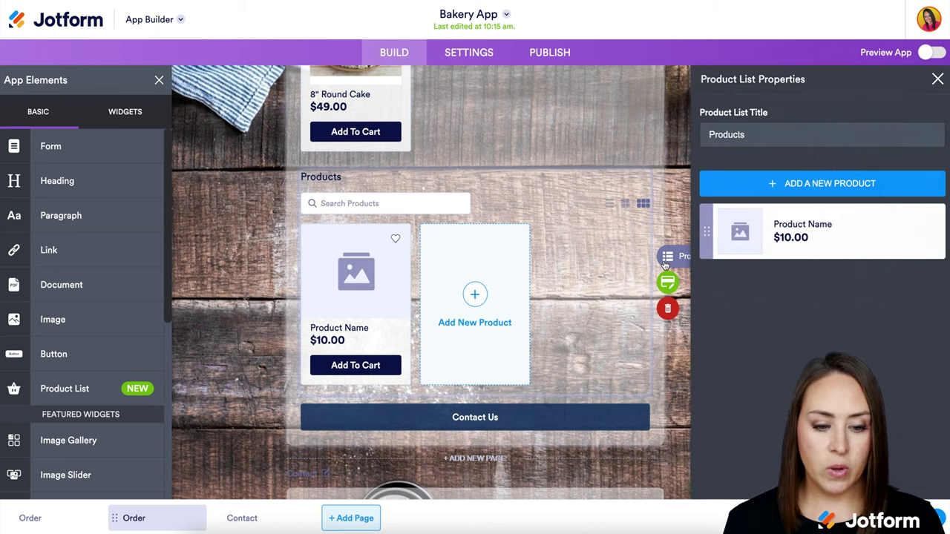
mouse_move(809, 239)
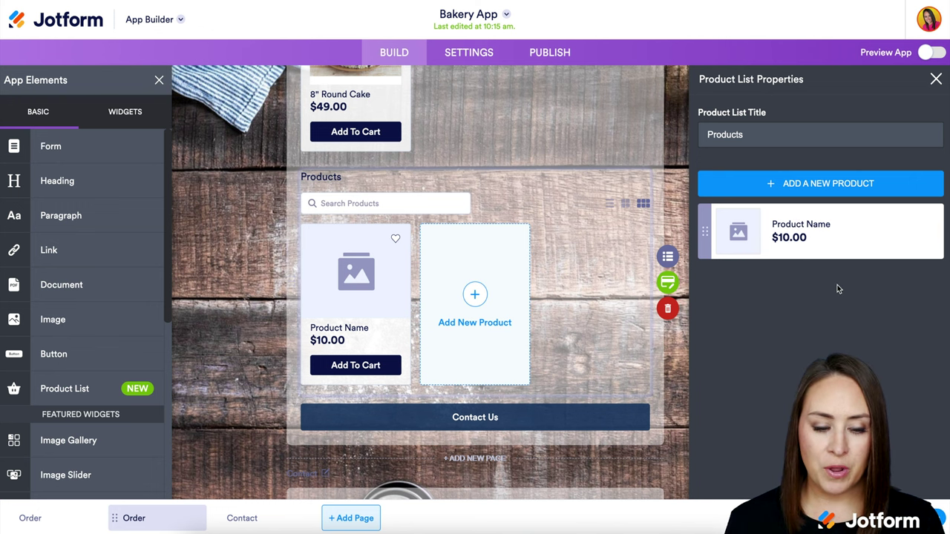
mouse_move(928, 237)
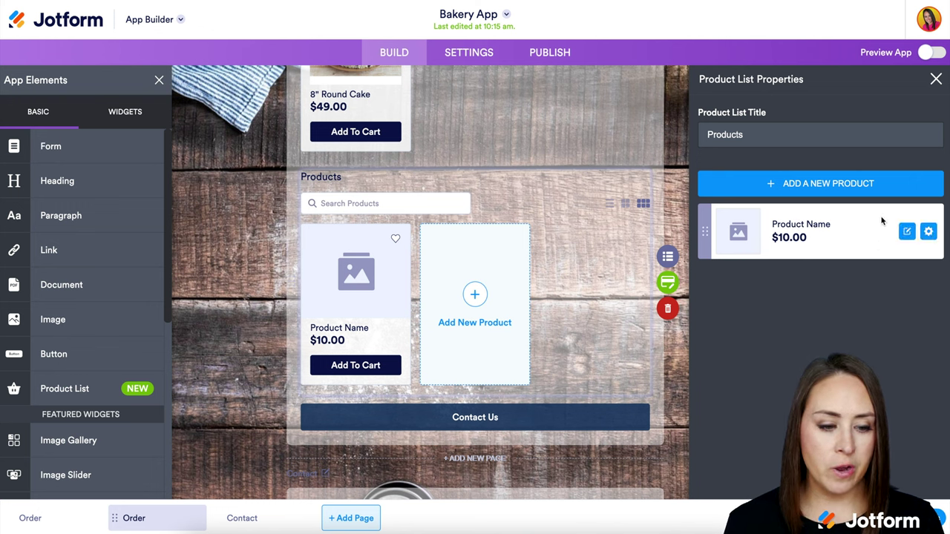
left_click(928, 233)
Delete the placeholder product and rename the list to 'Cakes'
left_click(751, 235)
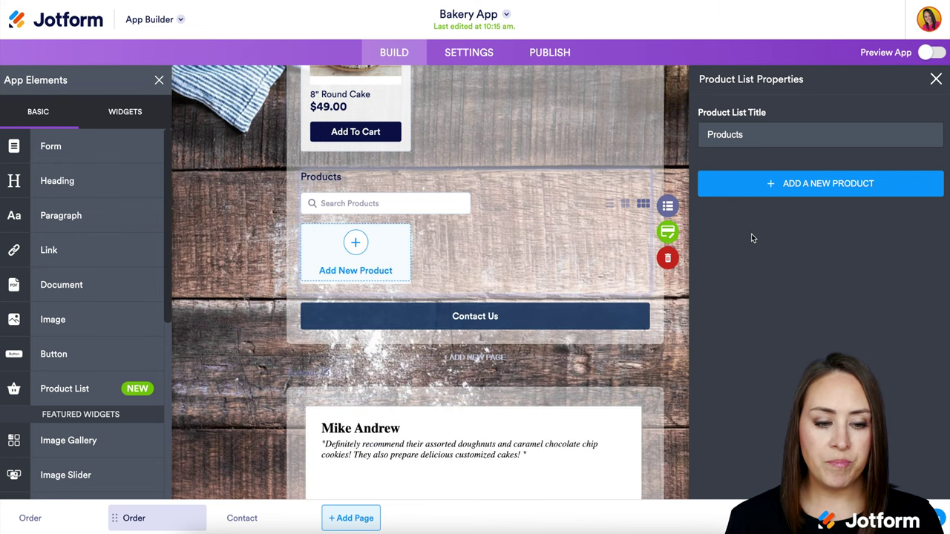
double_click(750, 135)
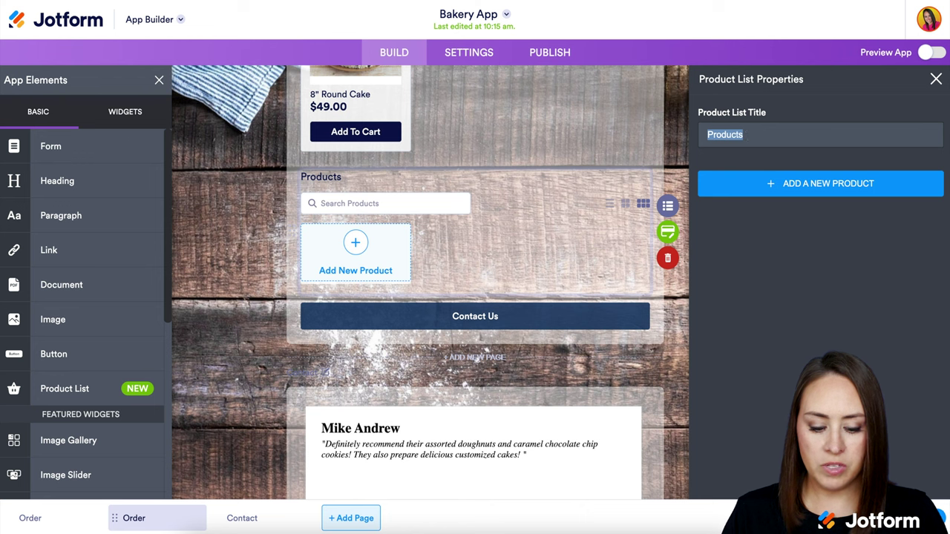
type("Cakes")
Add a new product named 6" Cake and bring up its purchase options
left_click(788, 183)
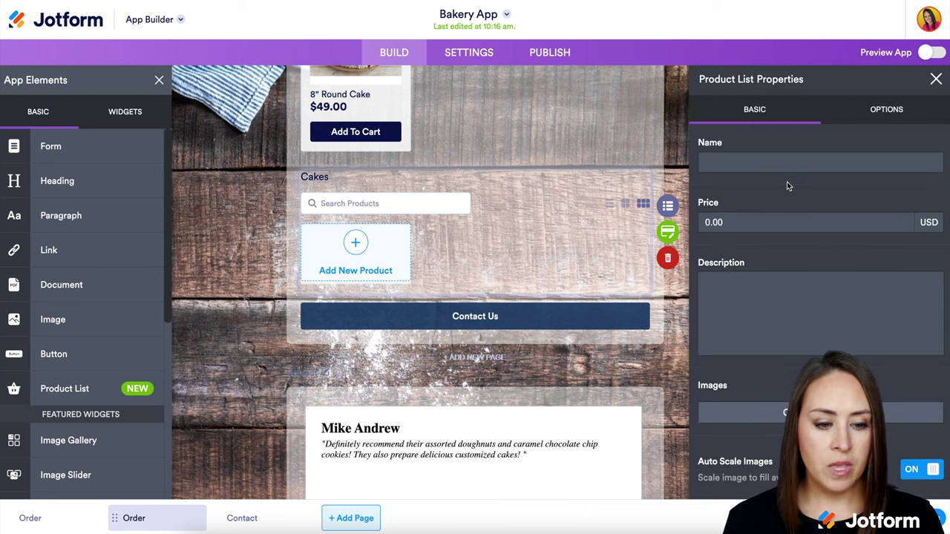
left_click(722, 165)
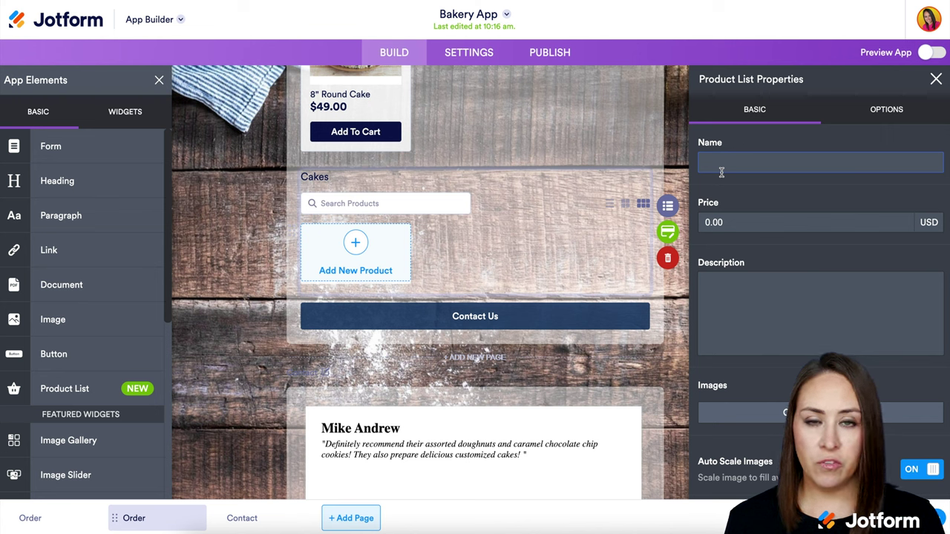
type("6\" Cake")
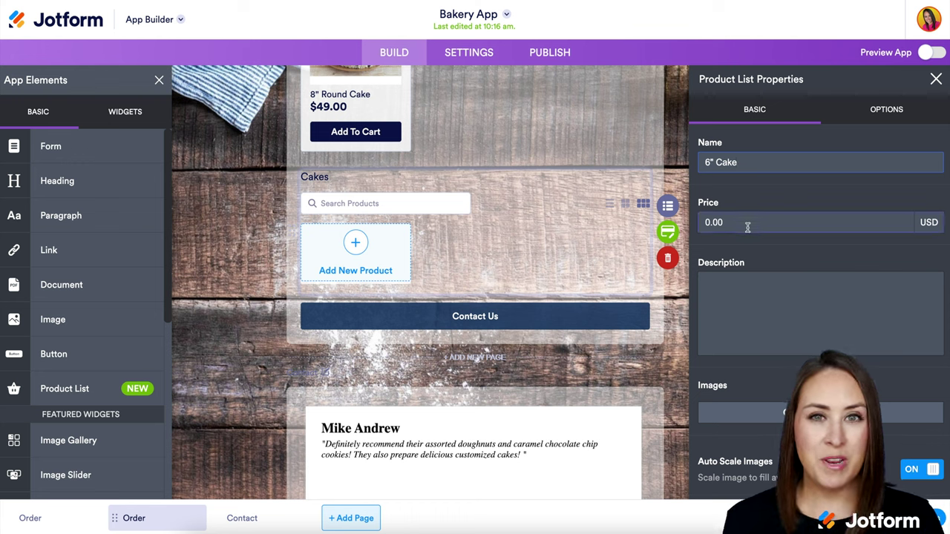
scroll(756, 288, "down", 1)
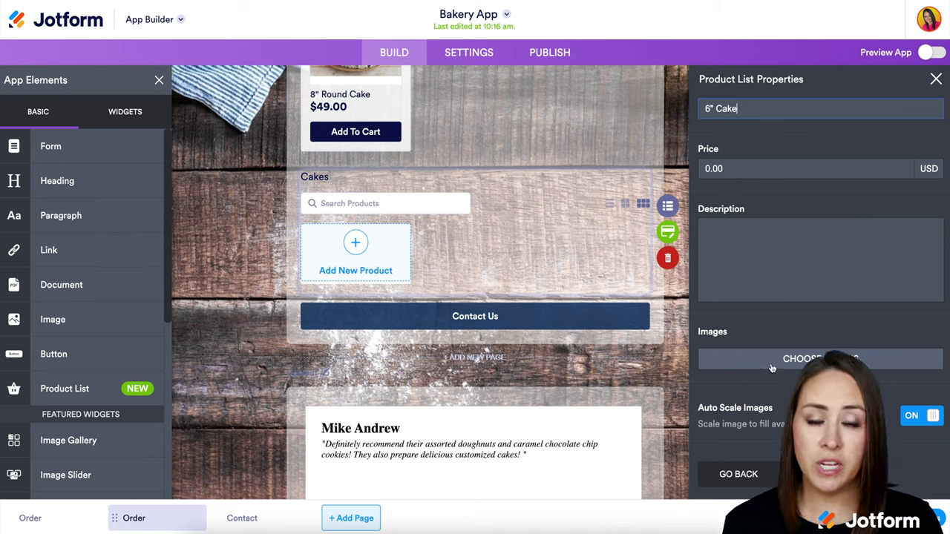
scroll(772, 368, "up", 1)
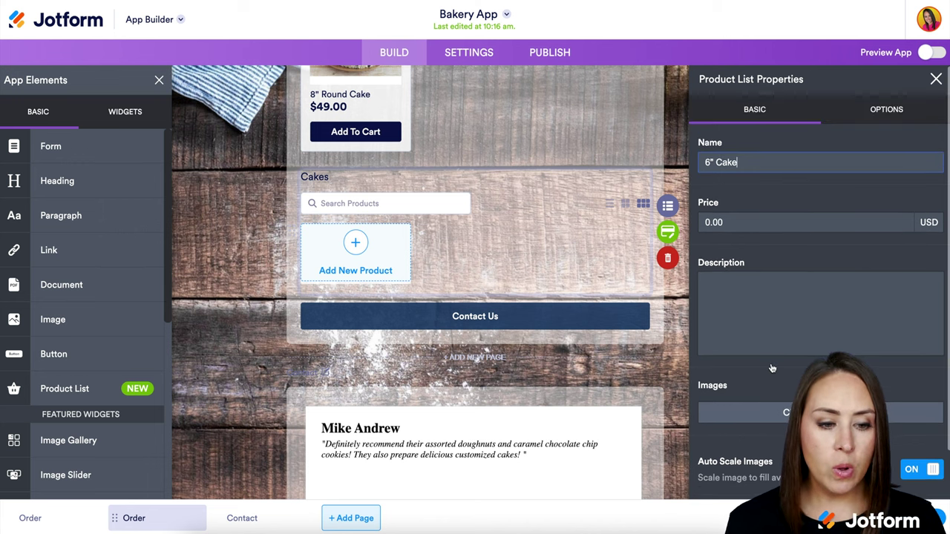
left_click(885, 111)
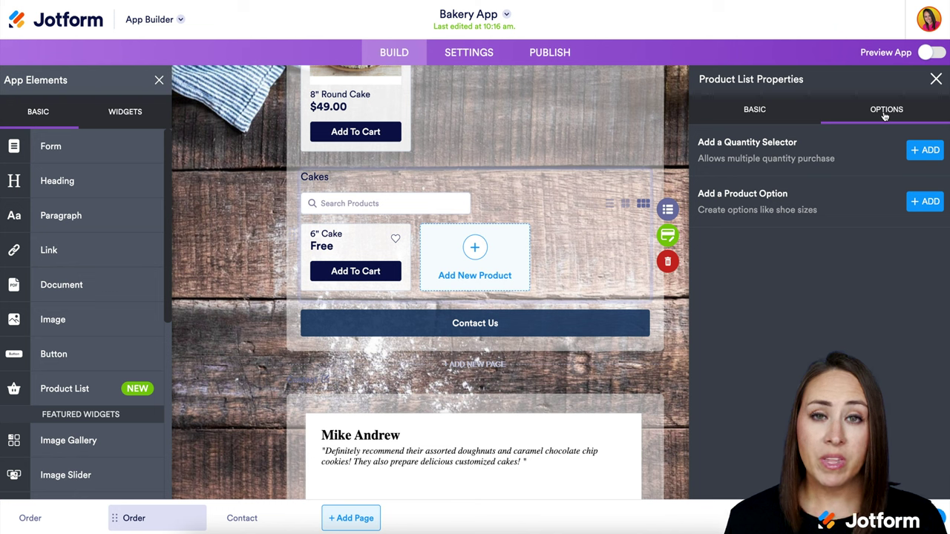
Add a 1–10 quantity selector and an Icing option with Vanilla, Chocolate and Cream Cheese
left_click(924, 150)
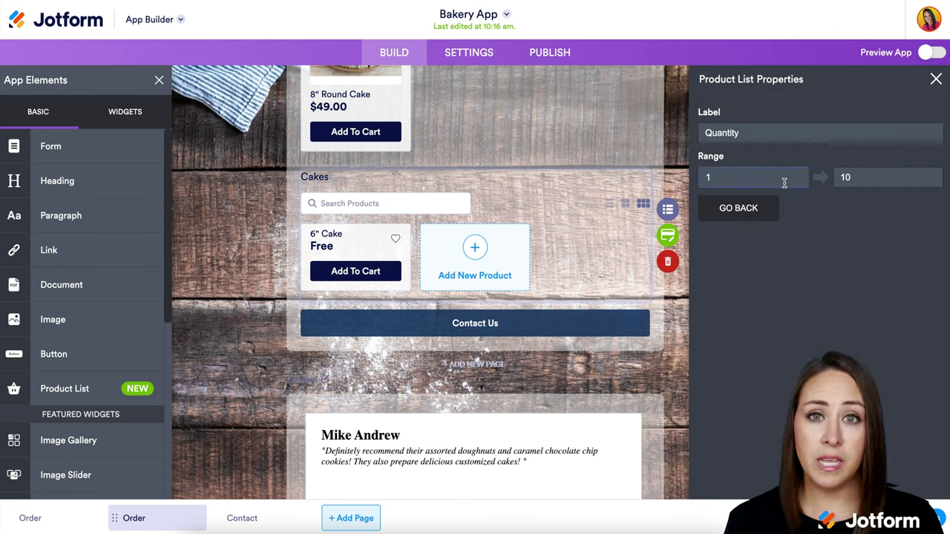
left_click(733, 215)
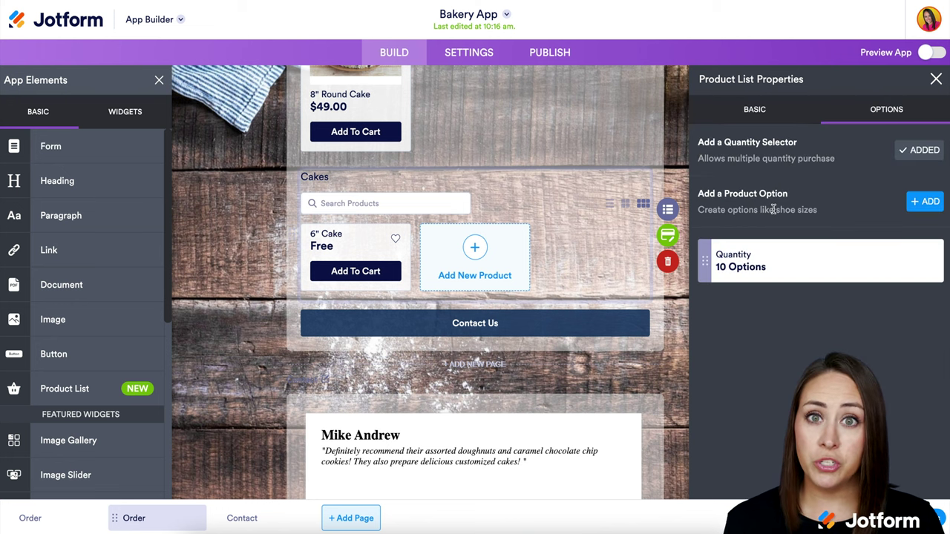
left_click(927, 206)
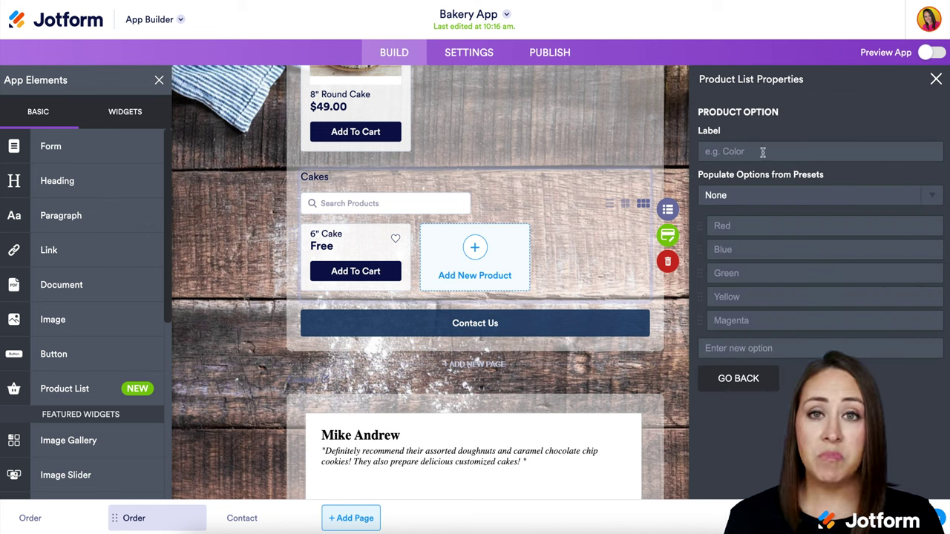
type("Icing")
left_click(740, 227)
type("Vanilla")
left_click(741, 245)
type("Chocolate")
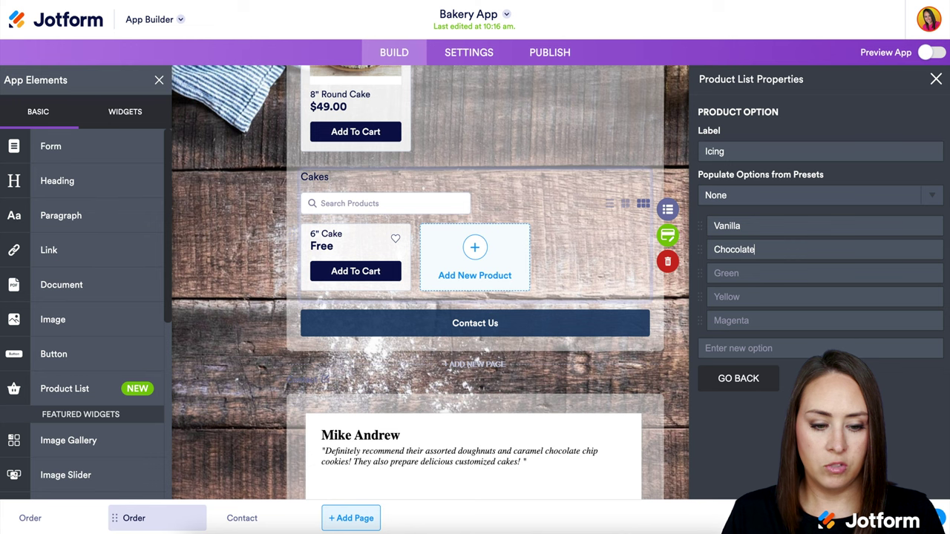
left_click(743, 273)
type("Cream Cheese")
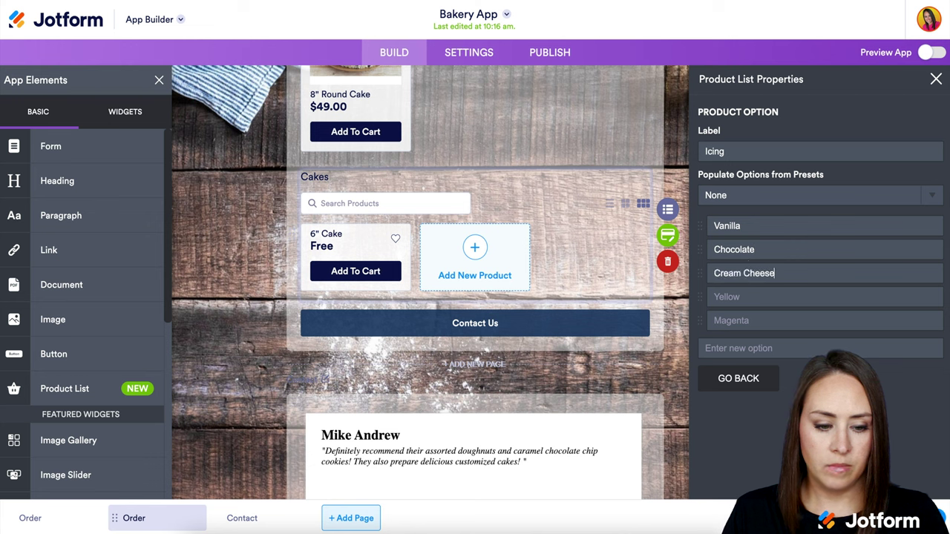
left_click(738, 379)
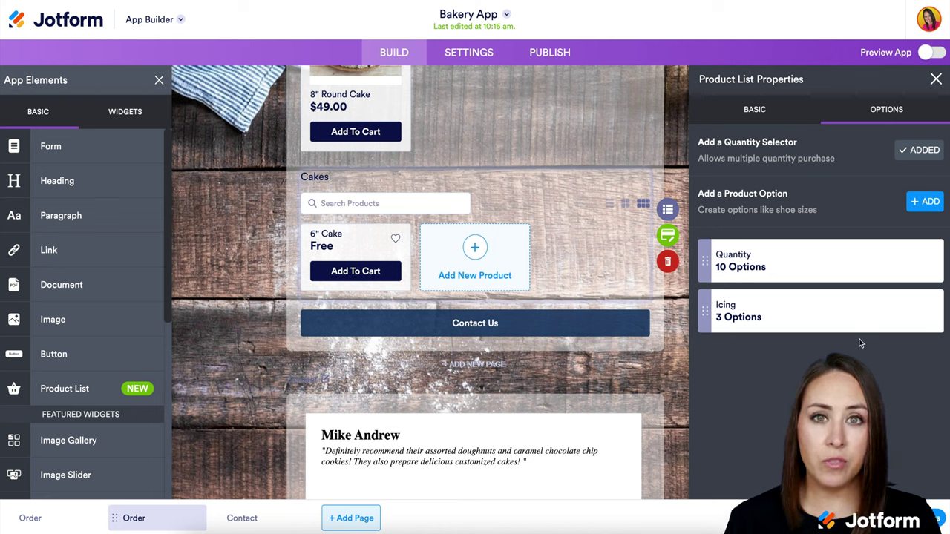
Add a Cake option with White, Chocolate and Red Velvet choices
left_click(921, 203)
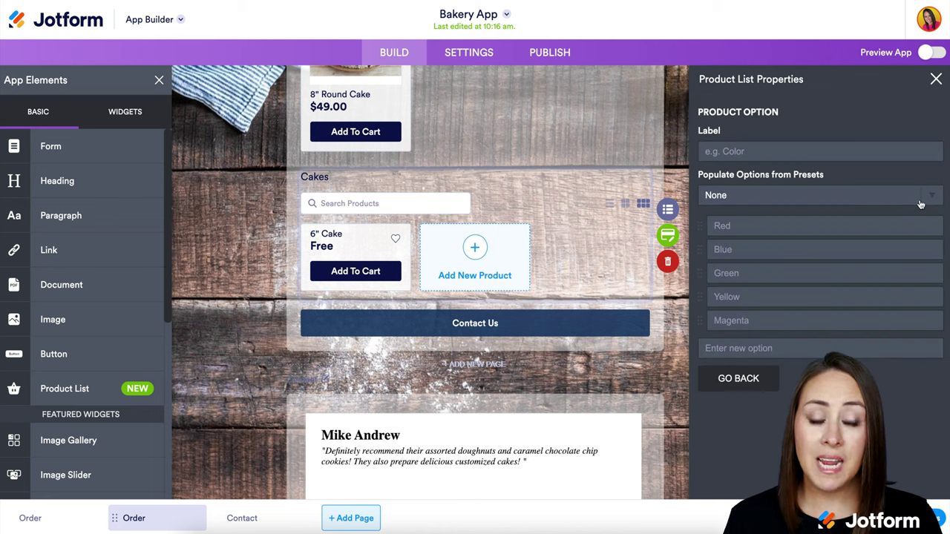
left_click(745, 152)
type("Cake")
left_click(746, 225)
type("White")
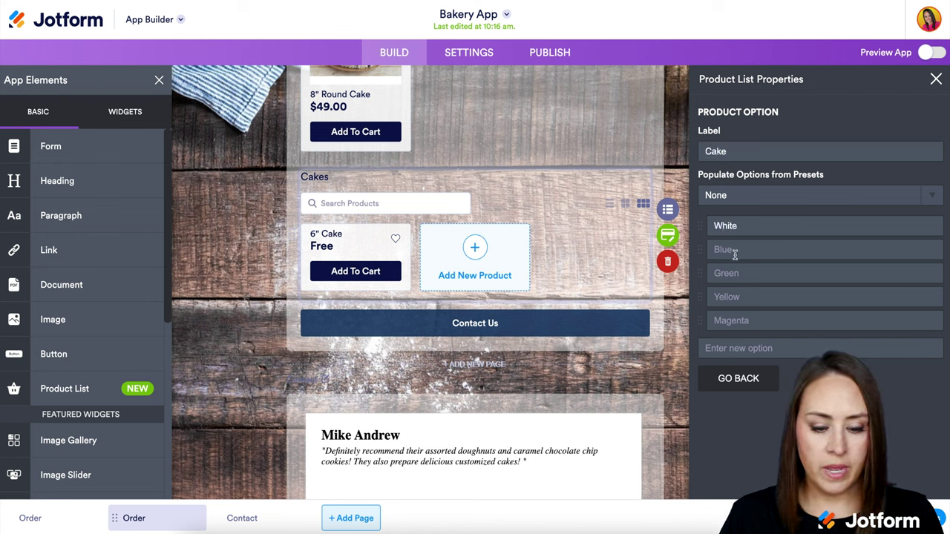
left_click(734, 252)
type("Chocolate")
left_click(729, 273)
type("Red Velvet")
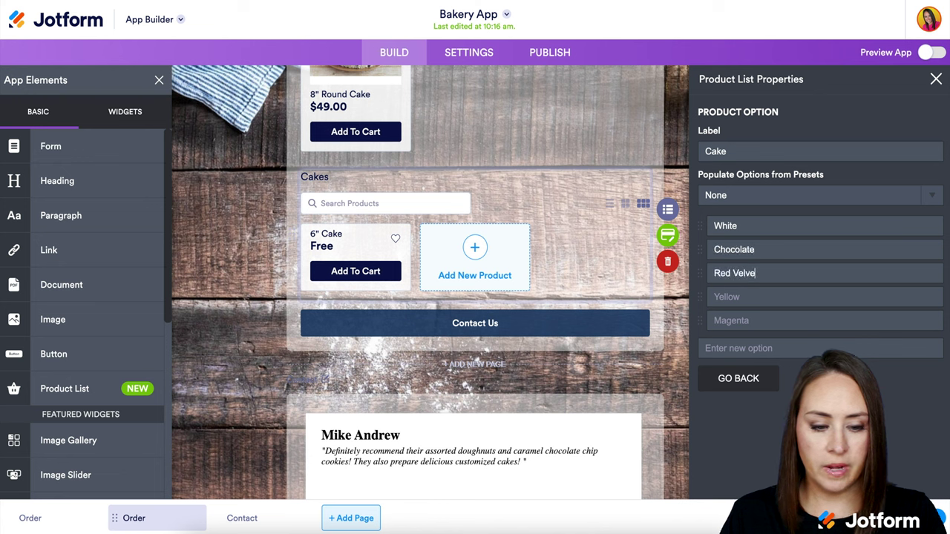
left_click(739, 378)
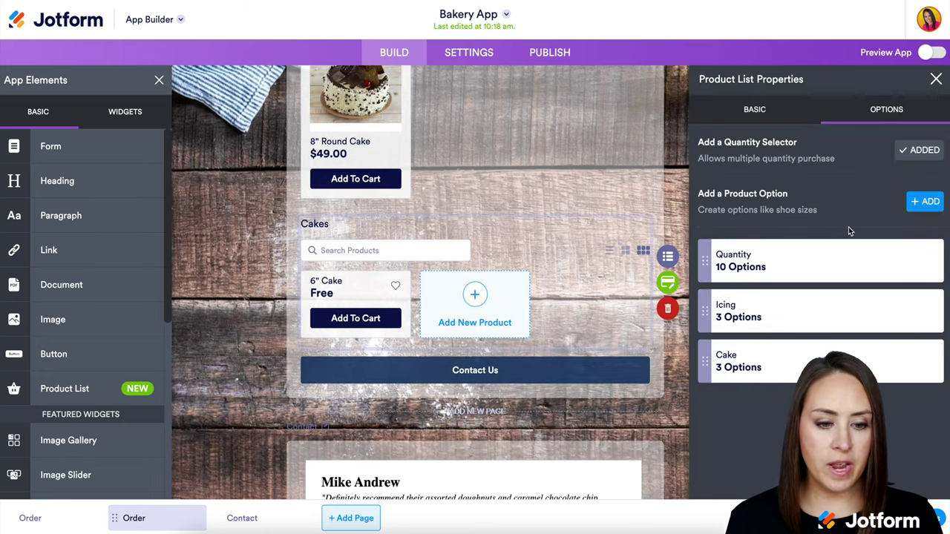
Return to the Cakes product list and show the 6" Cake's actions
left_click(757, 113)
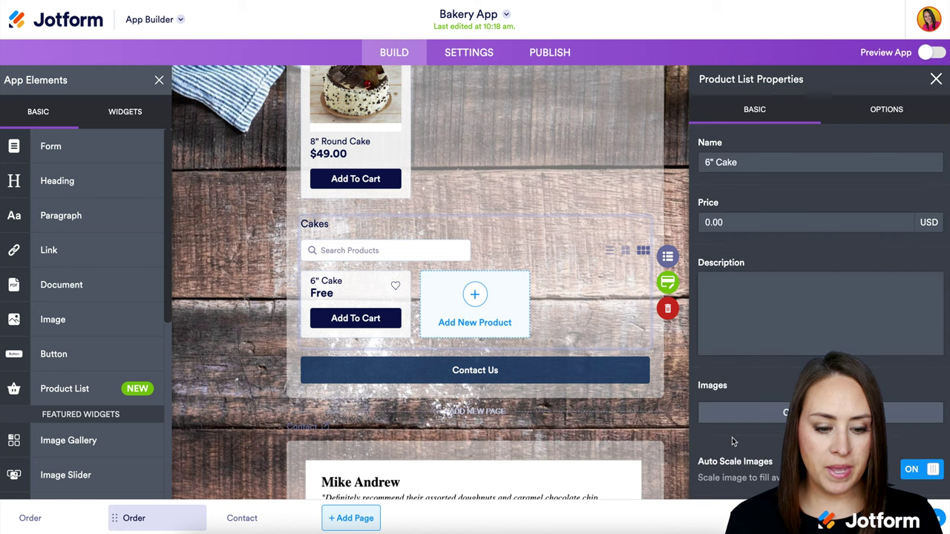
scroll(732, 445, "down", 1)
left_click(737, 475)
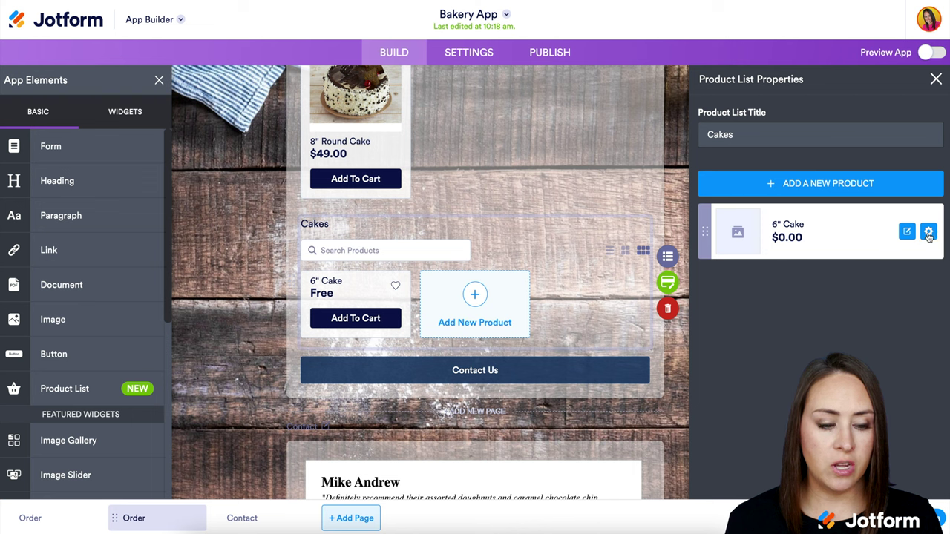
left_click(928, 233)
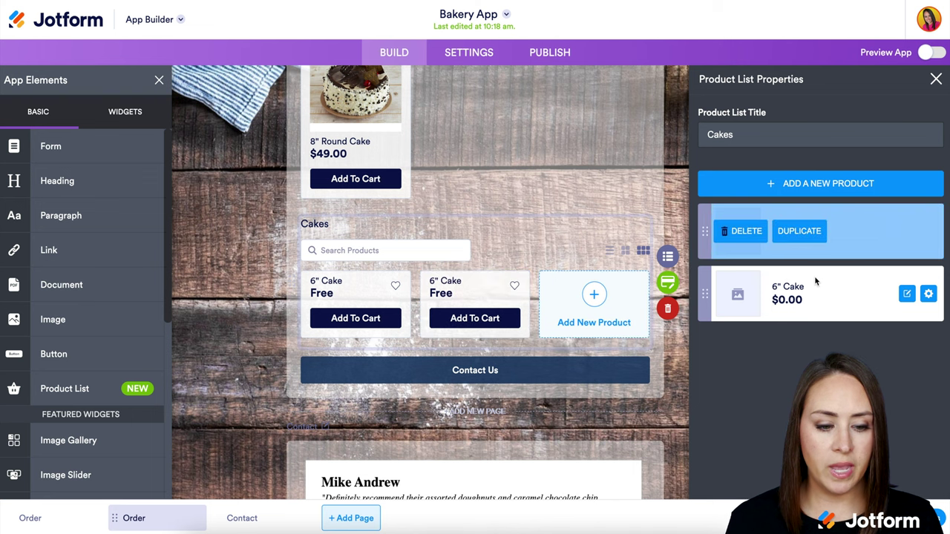
Duplicate the 6" Cake, rename the copy to 12" Cake, and reselect the Cakes list
left_click(816, 282)
left_click(705, 162)
key("Delete")
type("12\" Cake")
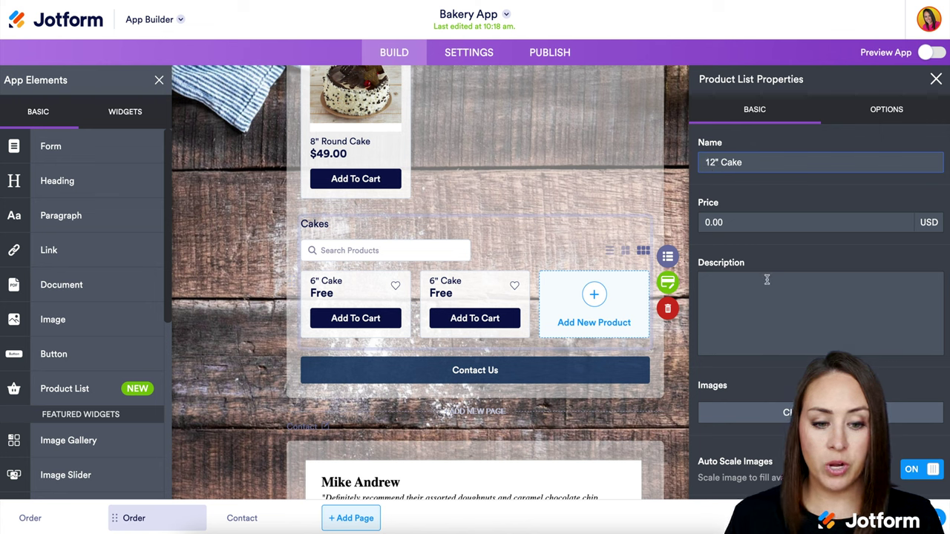
left_click(791, 370)
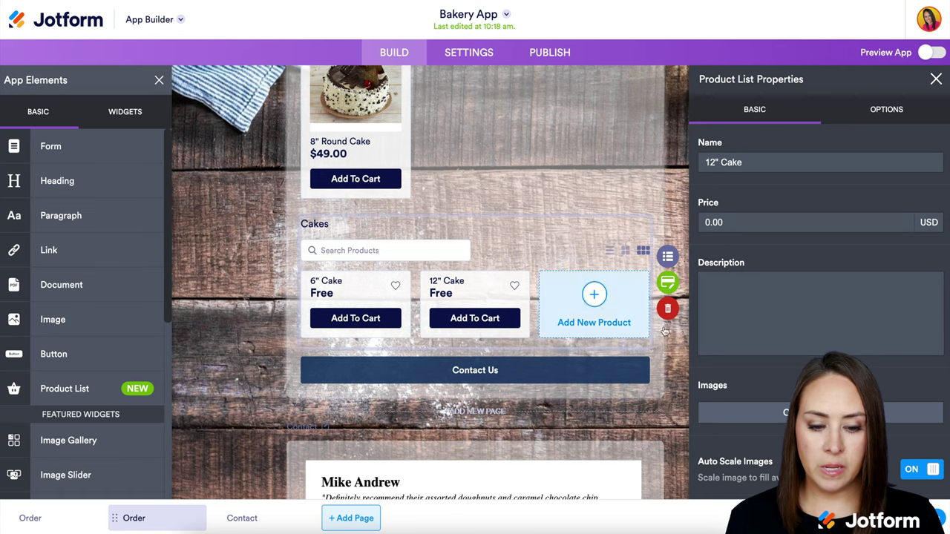
left_click(936, 78)
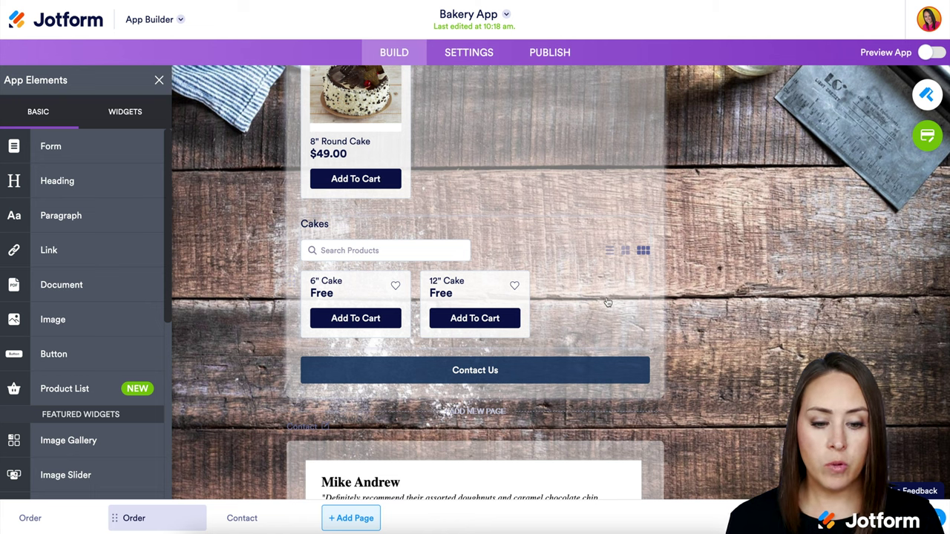
left_click(587, 251)
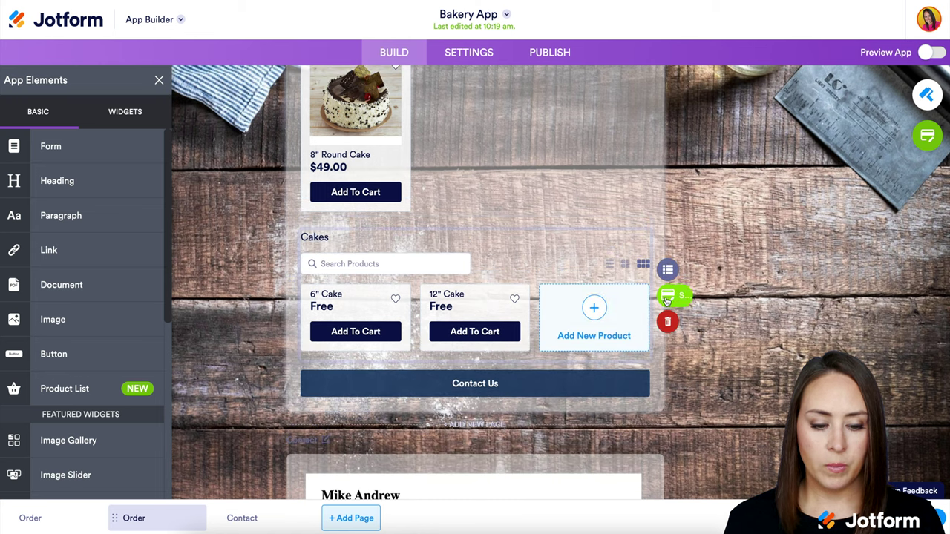
In Store Settings, add a Square payment integration with Apple Pay and Google Pay, and save
left_click(668, 298)
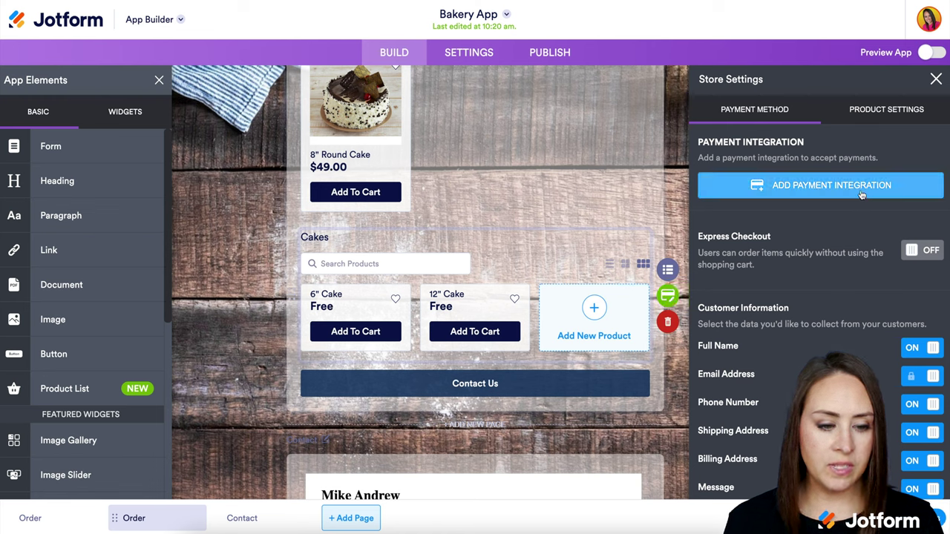
left_click(860, 194)
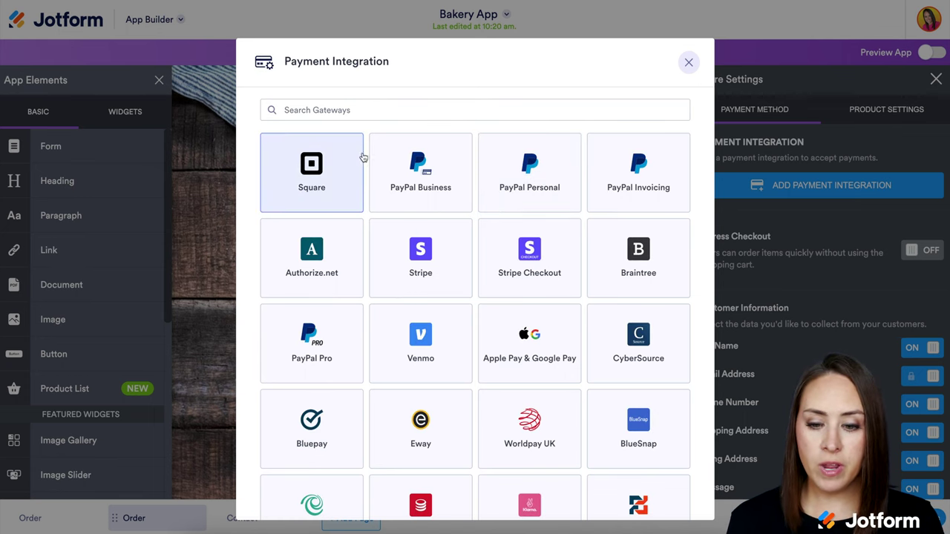
left_click(305, 165)
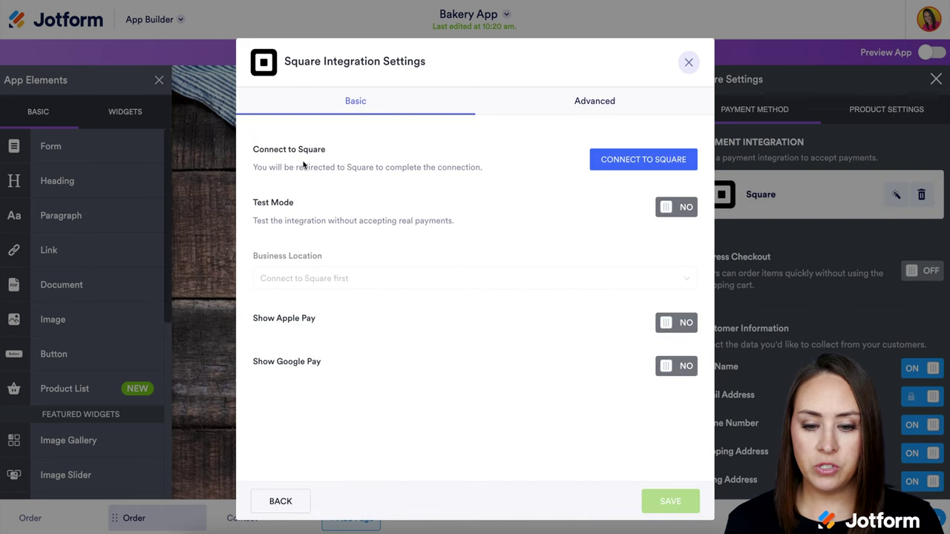
left_click(649, 159)
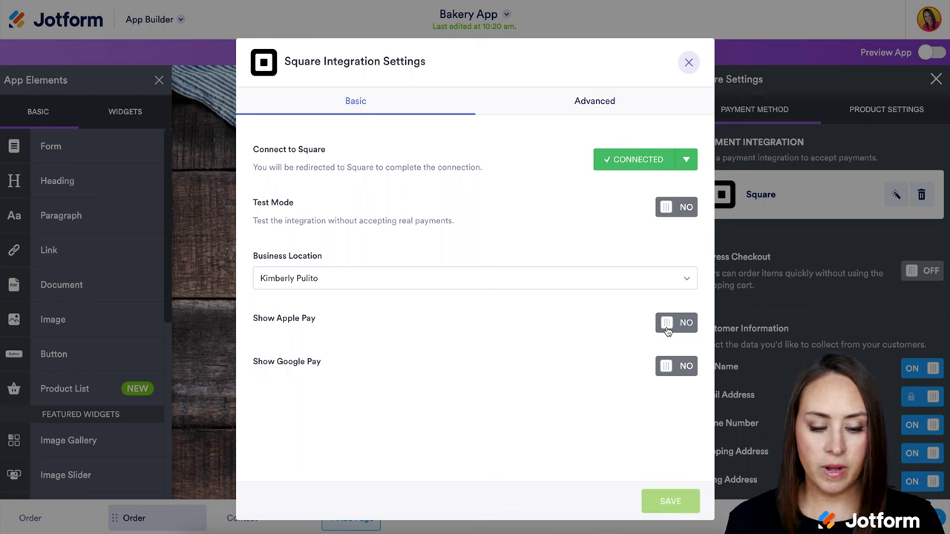
left_click(667, 326)
left_click(669, 366)
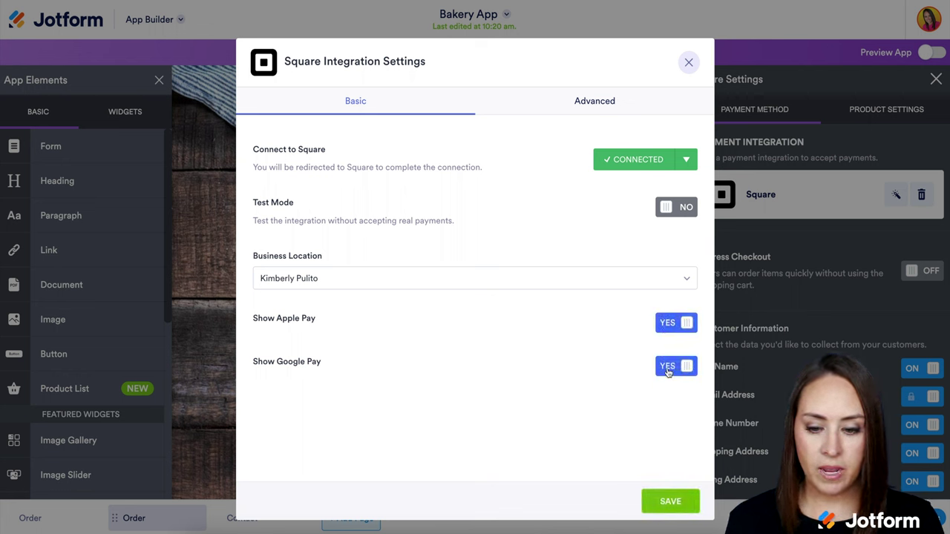
left_click(670, 502)
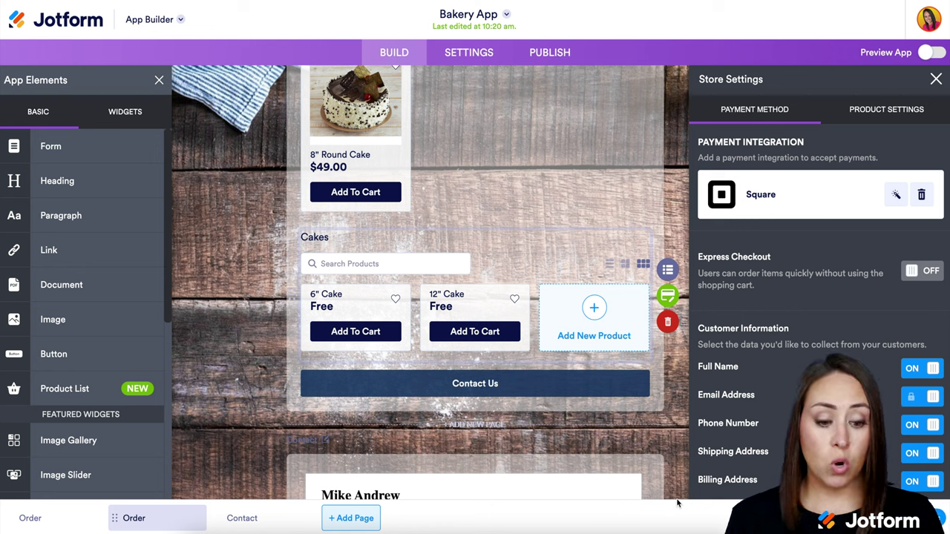
scroll(816, 334, "down", 1)
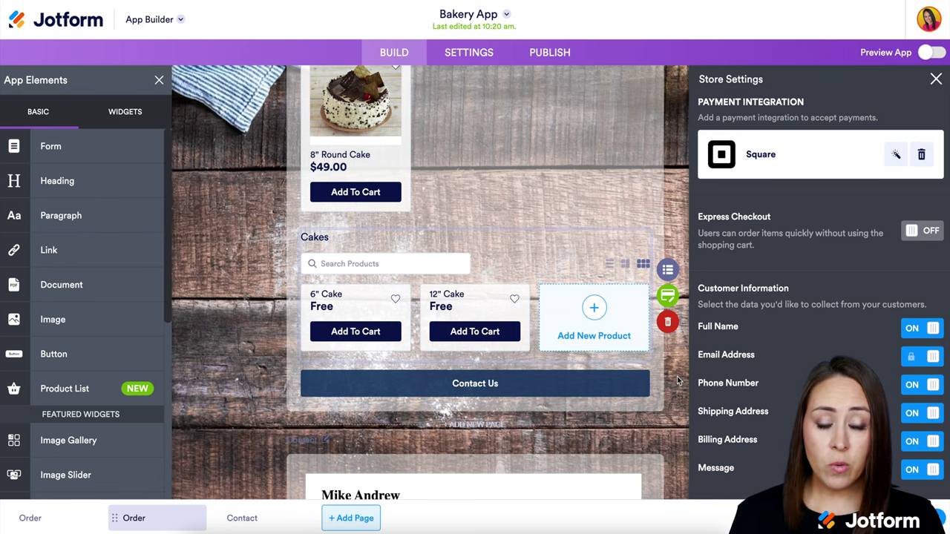
Open the published app live in a new tab and go to its Order page
left_click(555, 52)
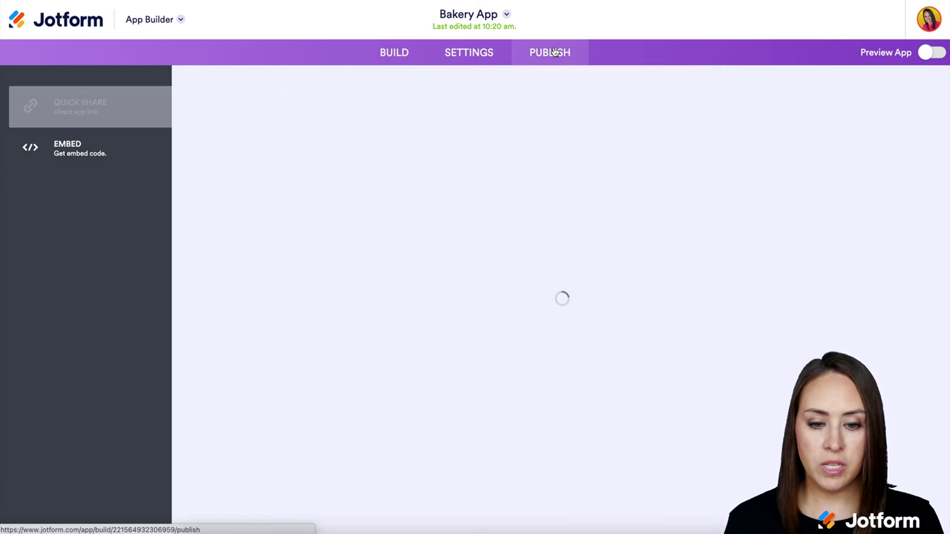
left_click(493, 206)
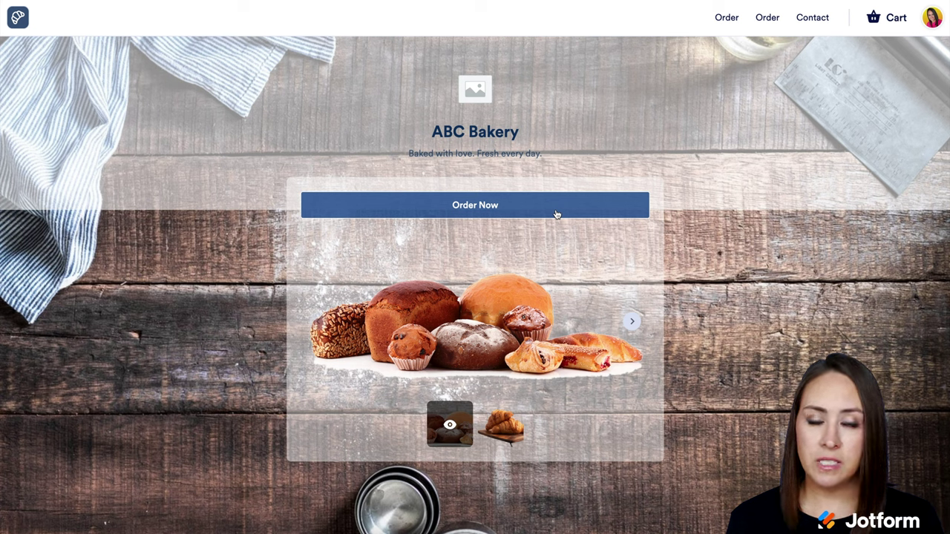
left_click(768, 20)
scroll(771, 110, "down", 5)
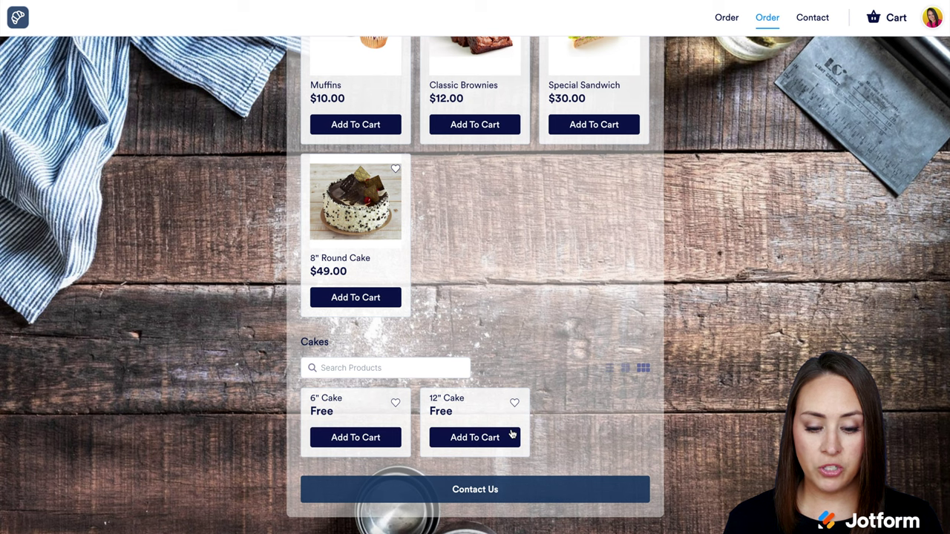
Favorite the 6" Cake and 8" Round Cake, then open the 12" Cake's options
left_click(396, 405)
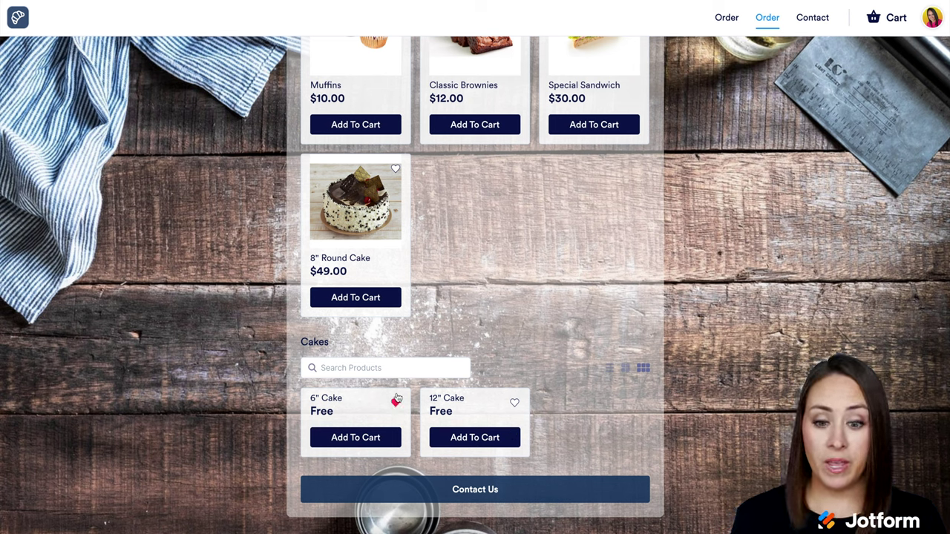
left_click(395, 169)
scroll(512, 197, "up", 2)
scroll(511, 197, "up", 2)
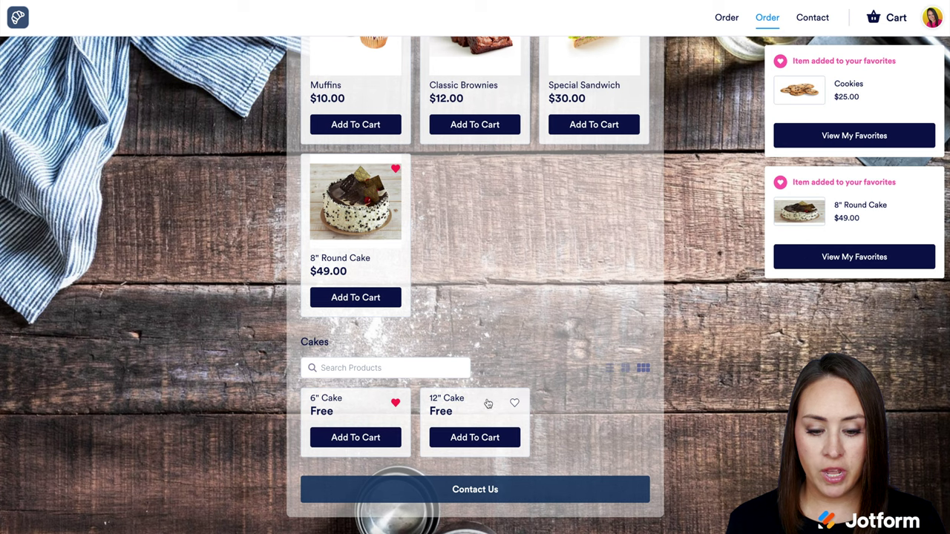
left_click(473, 440)
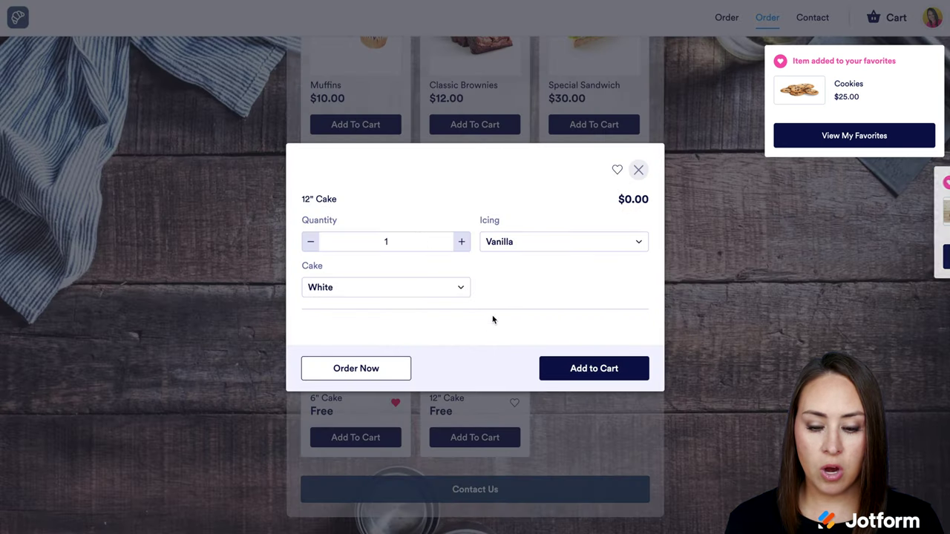
Add two 12" Cakes with Cream Cheese icing and Red Velvet cake to the cart
left_click(631, 250)
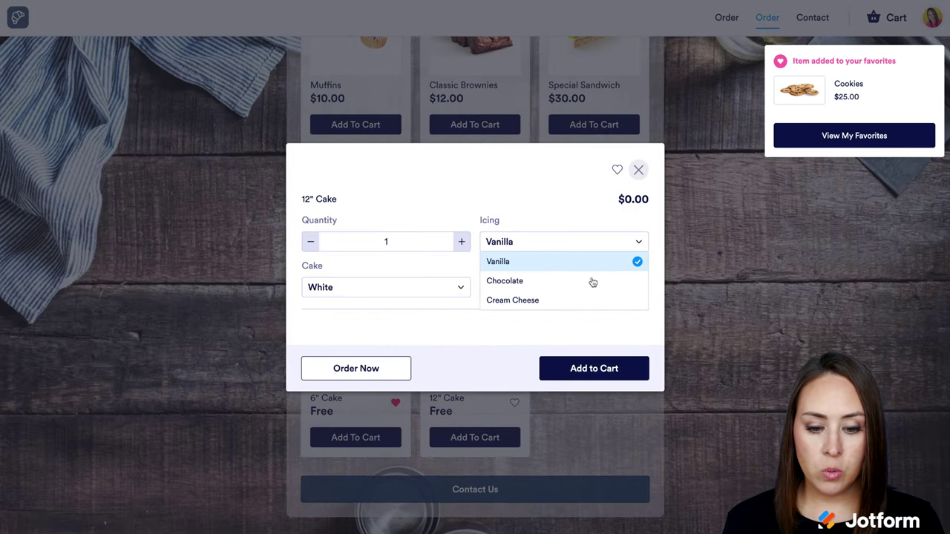
left_click(573, 299)
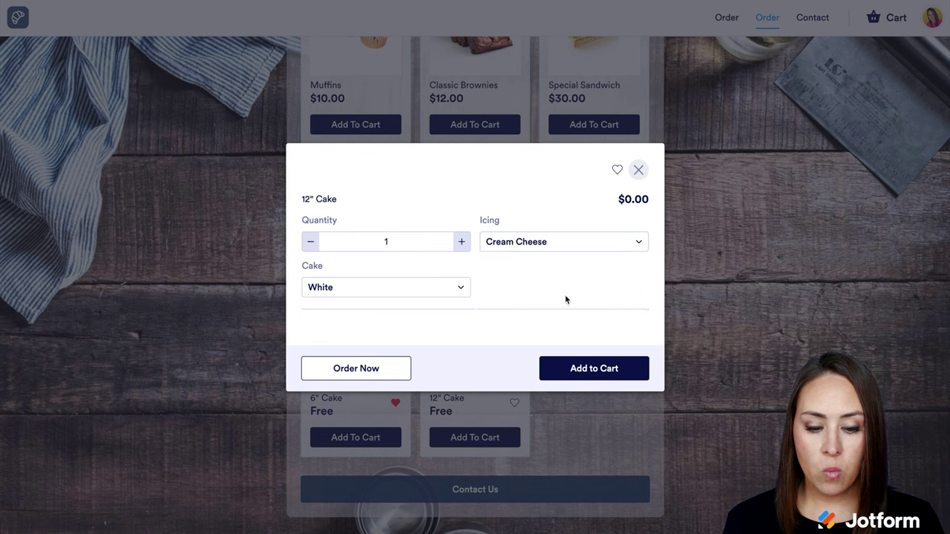
left_click(460, 289)
left_click(357, 267)
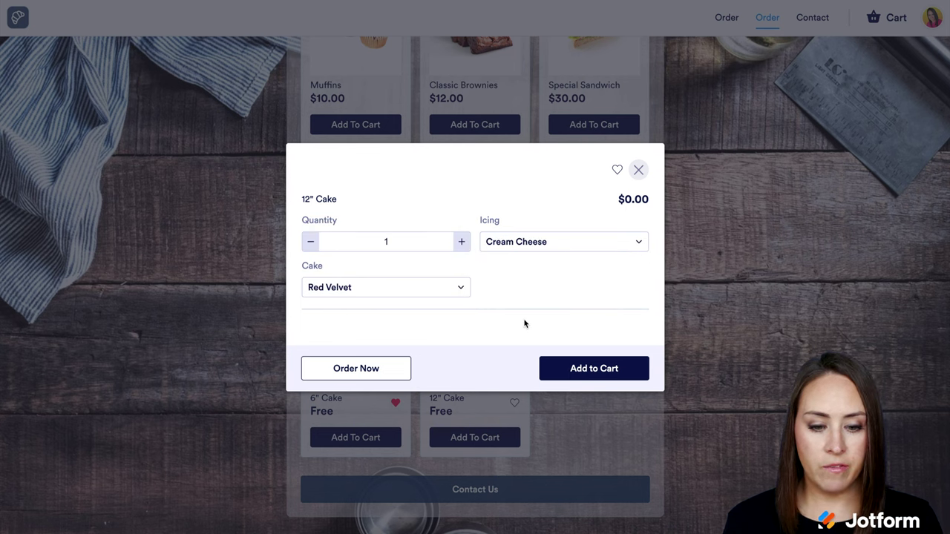
left_click(462, 243)
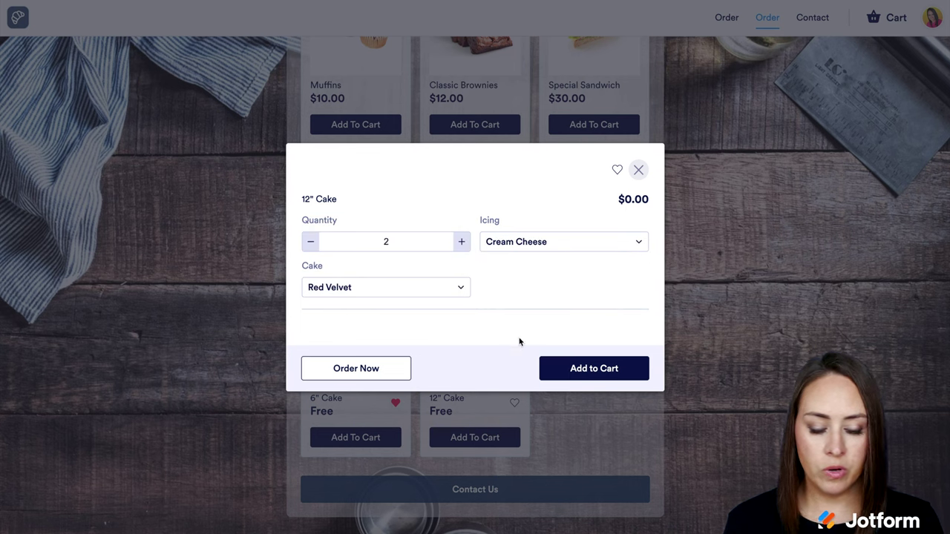
left_click(589, 368)
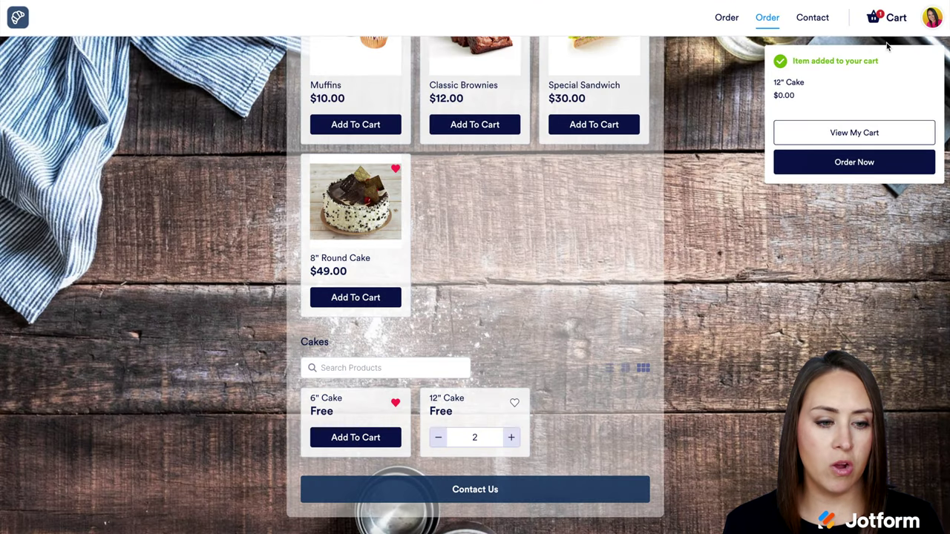
Add the favorited 6" Cake to the cart from Favorites with default options
left_click(888, 22)
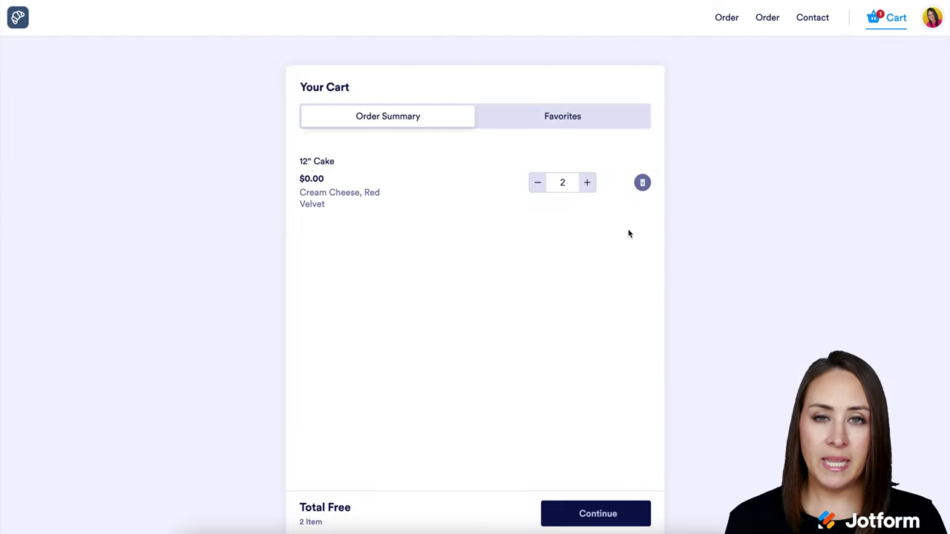
left_click(598, 120)
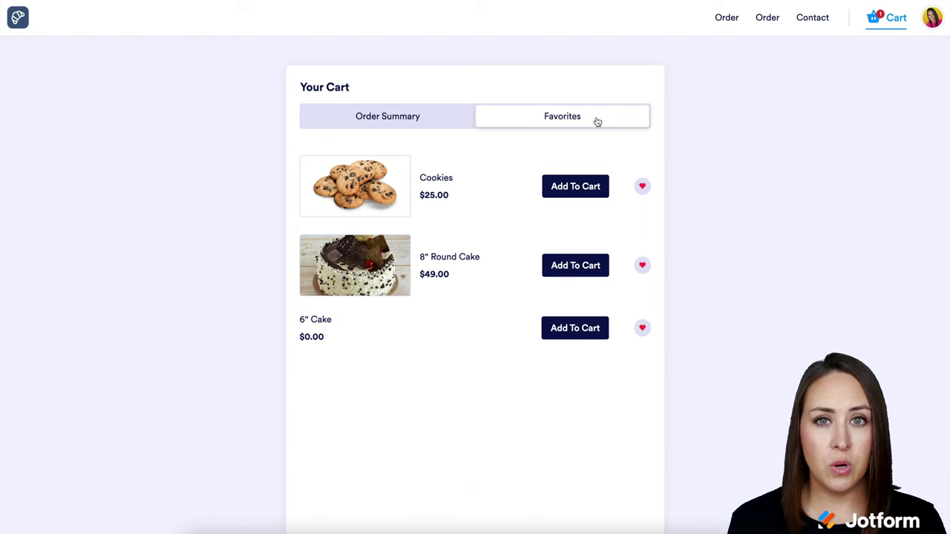
left_click(577, 334)
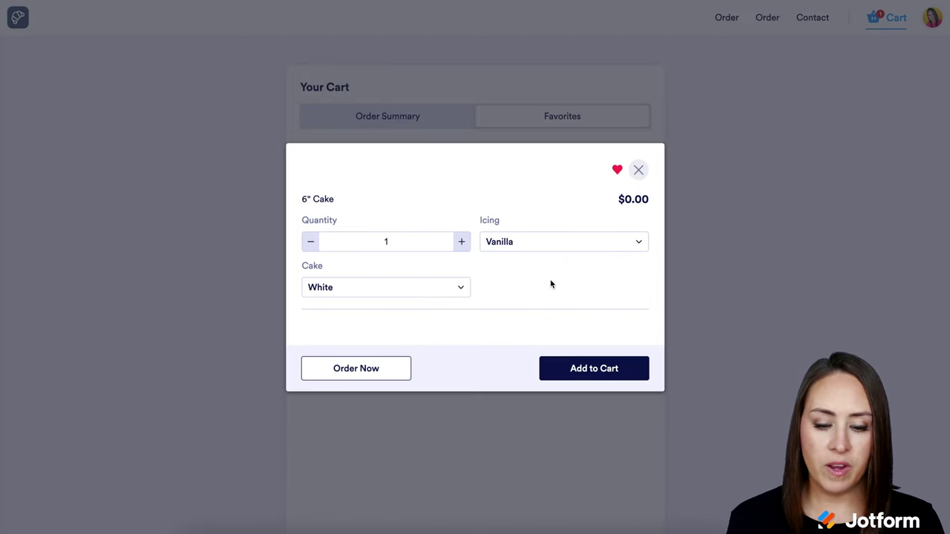
left_click(587, 369)
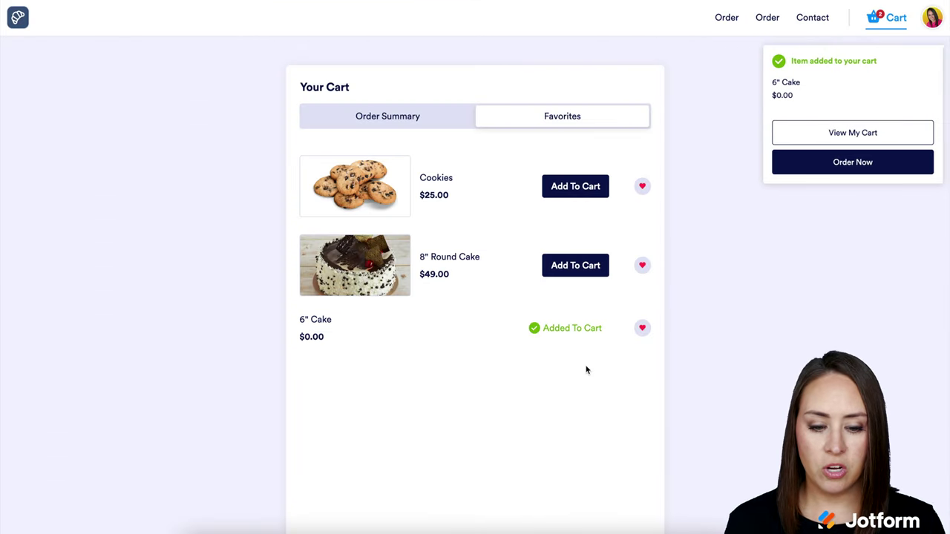
Continue from the order summary through contact details to the payment page
left_click(389, 117)
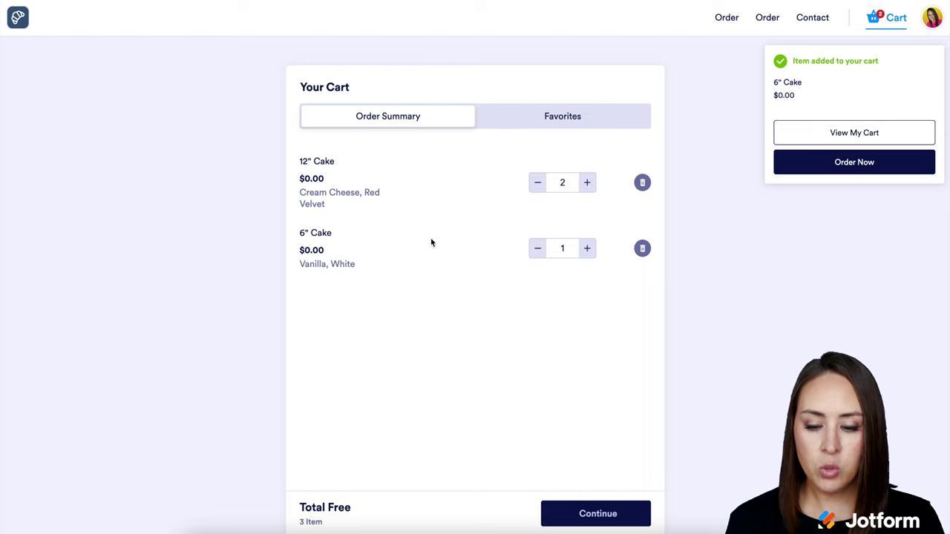
left_click(605, 513)
left_click(620, 509)
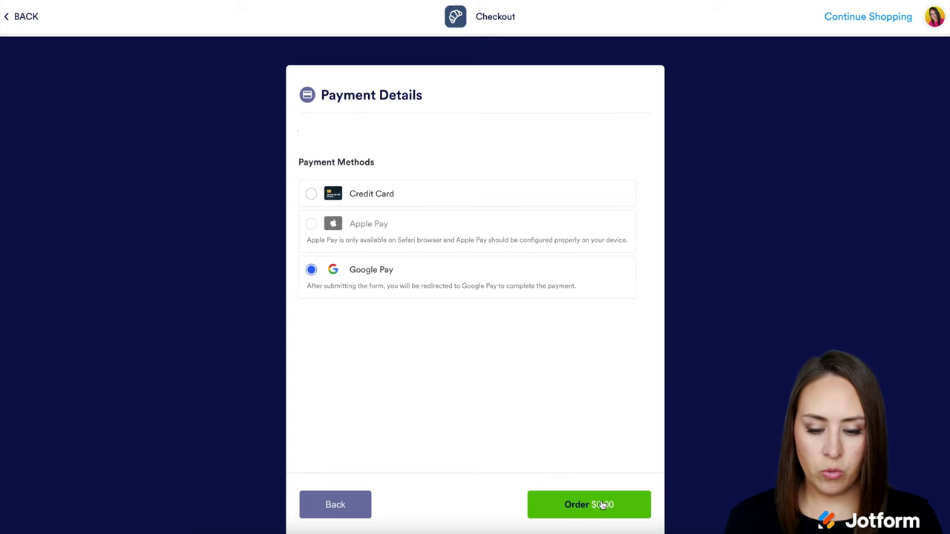
Place the $0.00 test order for the 12" and 6" Cakes and review it under Previous Orders
left_click(603, 505)
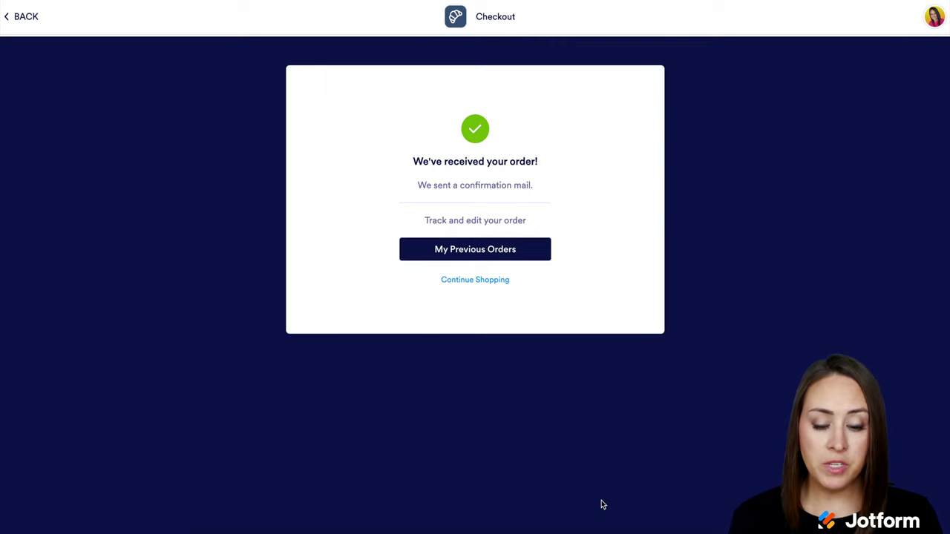
left_click(507, 253)
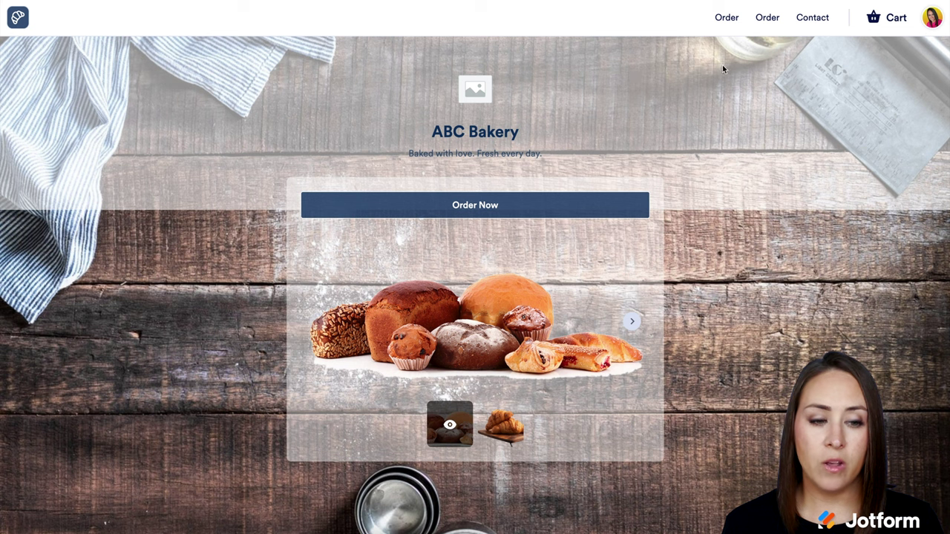
left_click(936, 16)
left_click(803, 105)
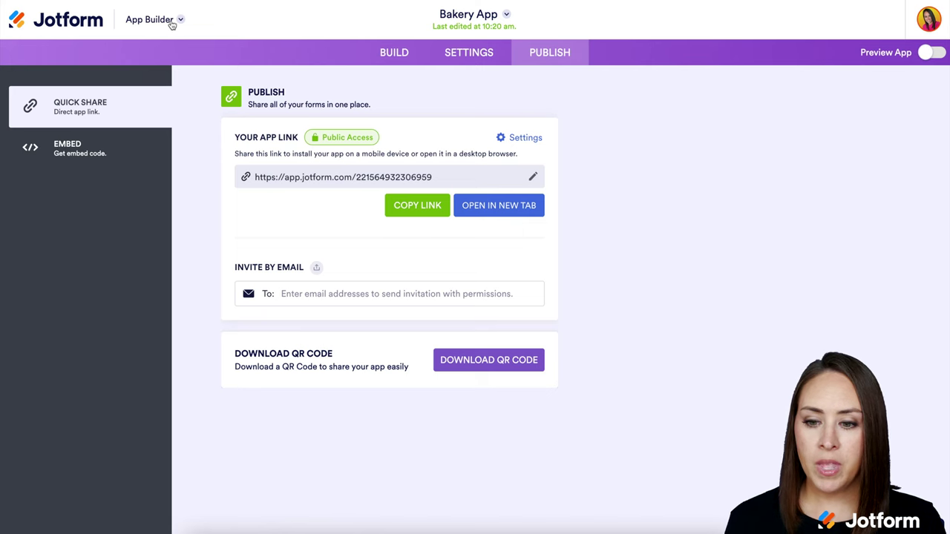
Switch to Jotform Tables and inspect the Jun 6, 2022 order's 12" and 6" Cake items
left_click(171, 24)
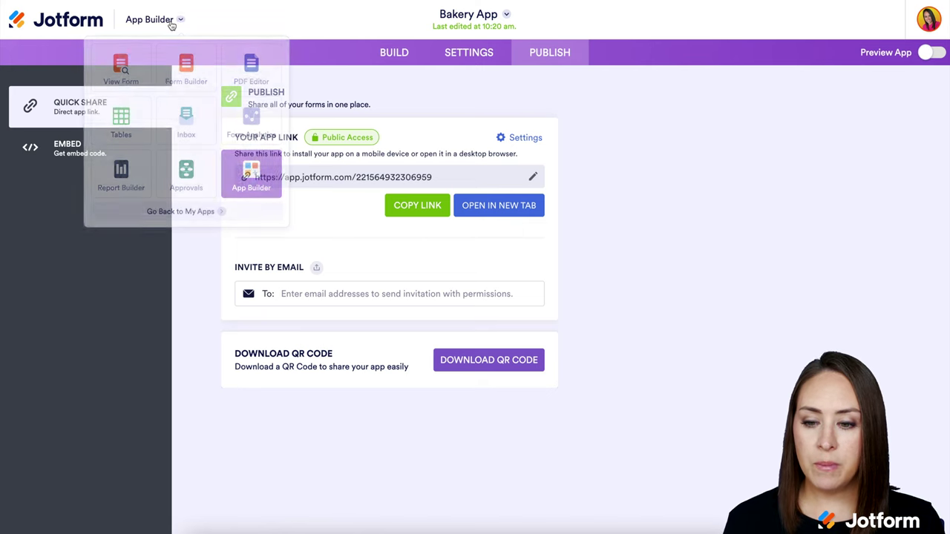
left_click(121, 123)
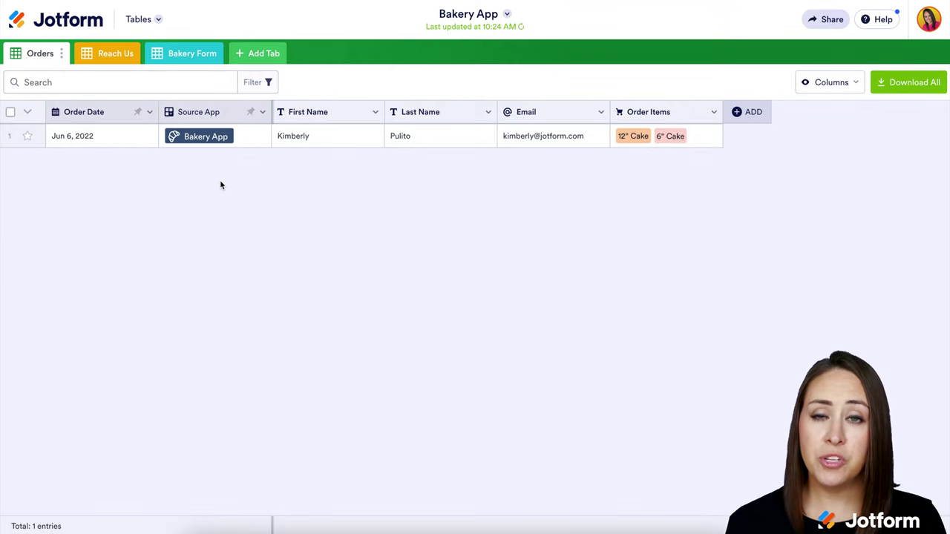
left_click(673, 137)
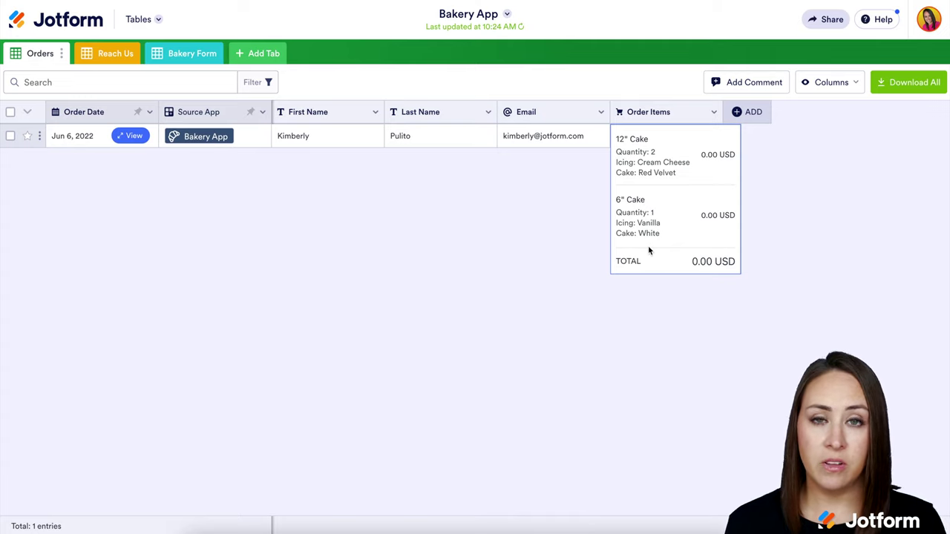
left_click(817, 266)
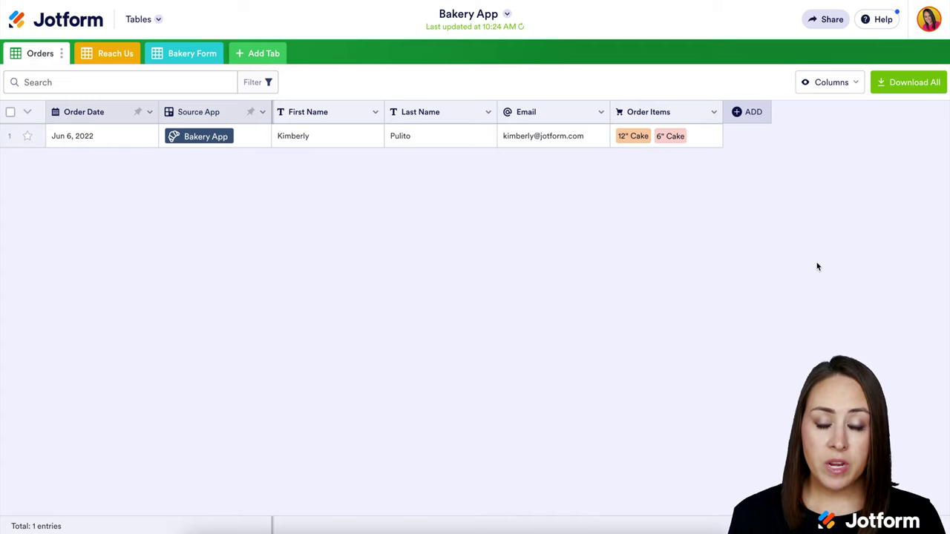
Begin adding a new column to the Orders table and show the BUTTONS column types
left_click(747, 115)
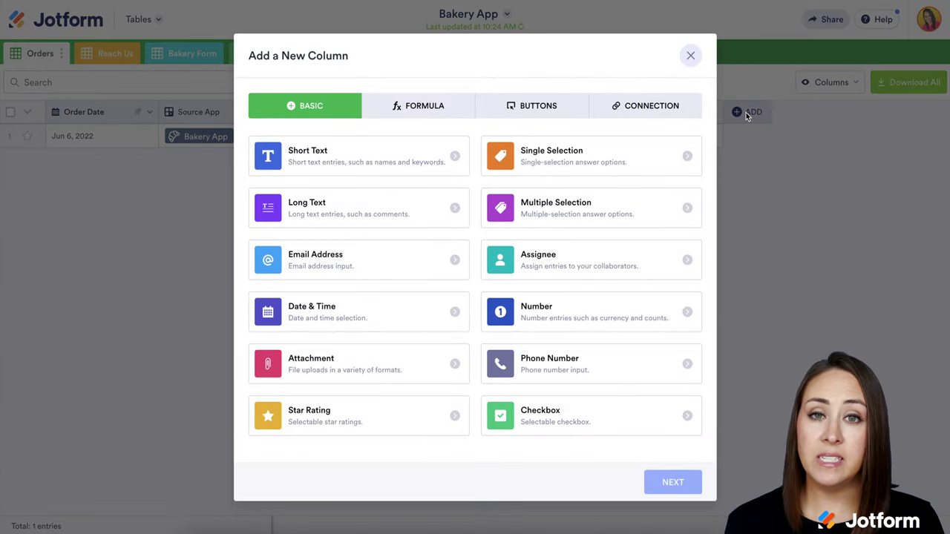
left_click(543, 111)
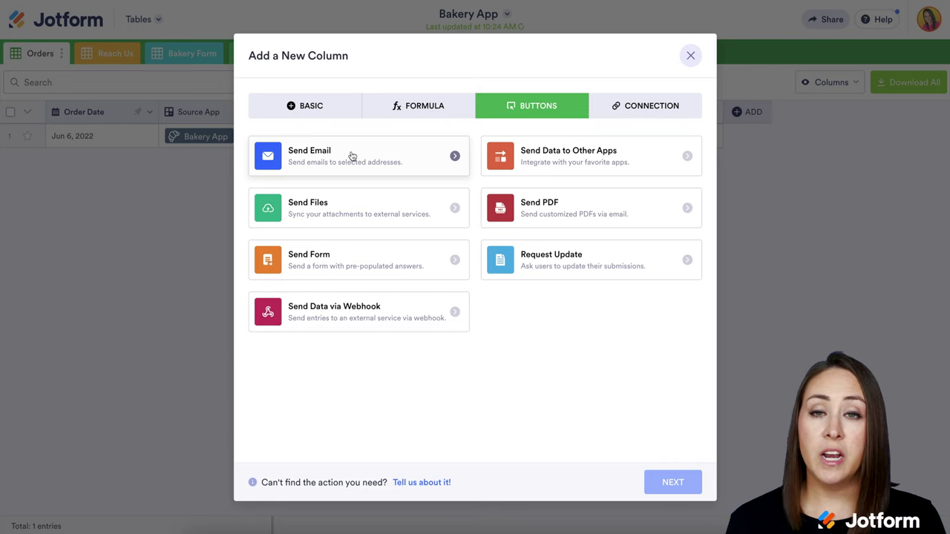